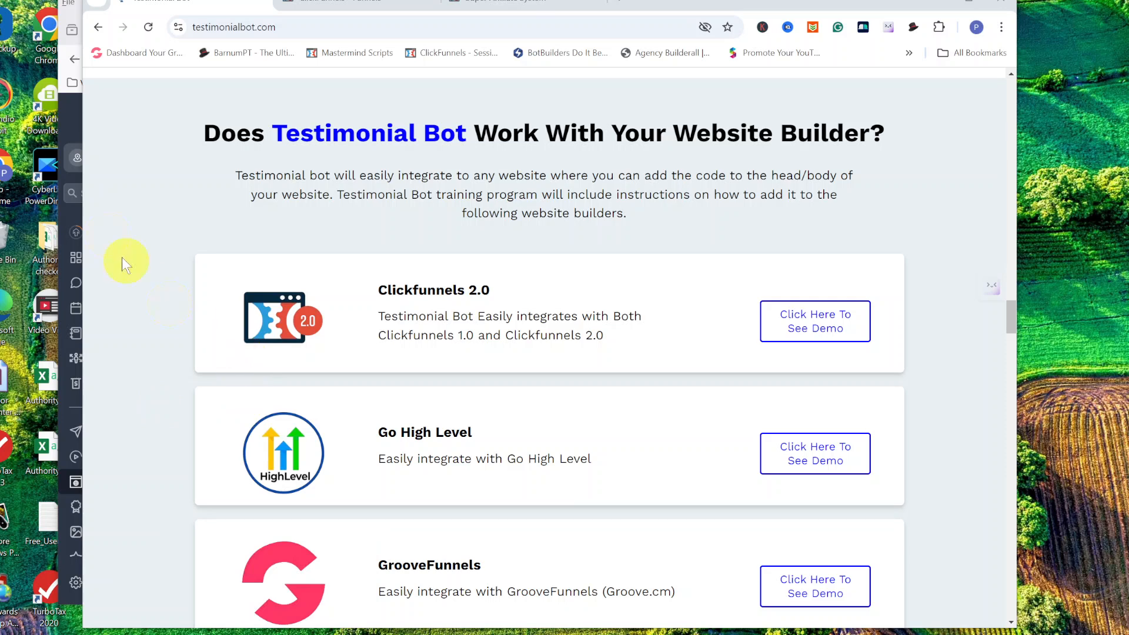
# Step: Switch to the Websitetc browser window and preview the live Testimonial Bot Demo page, closing the preview tabs when done
pyautogui.click(68, 113)
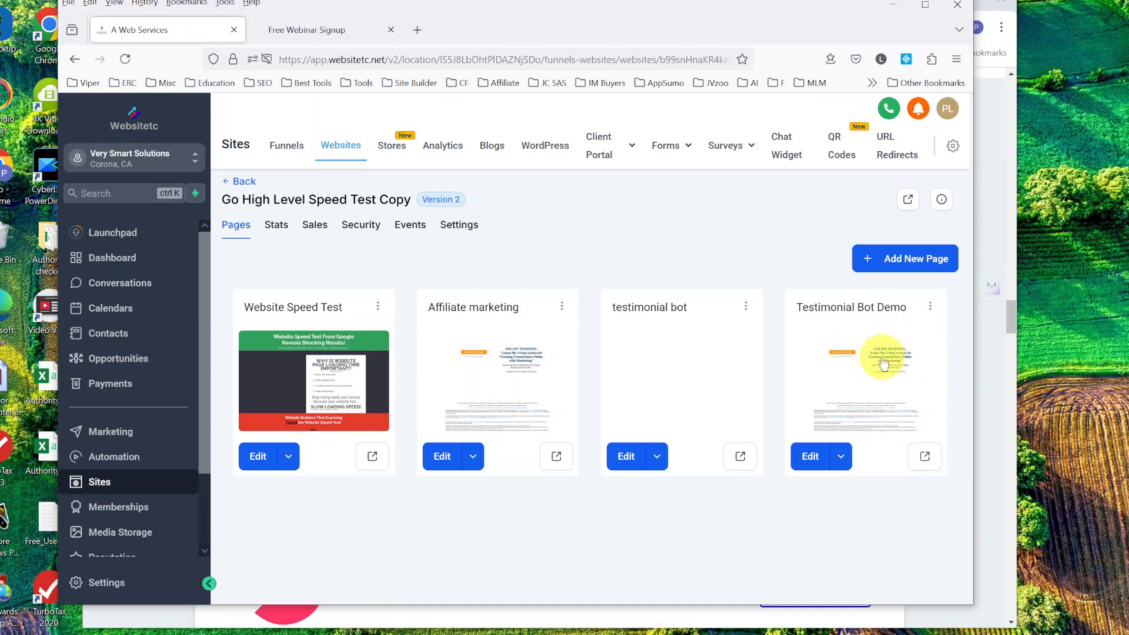
pyautogui.click(924, 458)
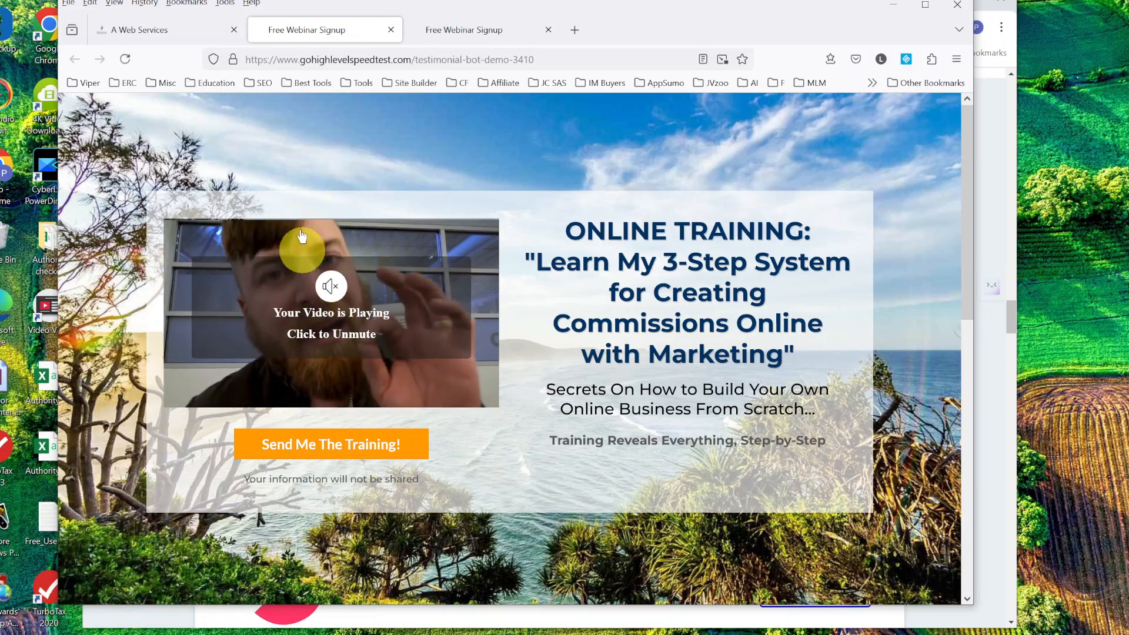
pyautogui.click(390, 30)
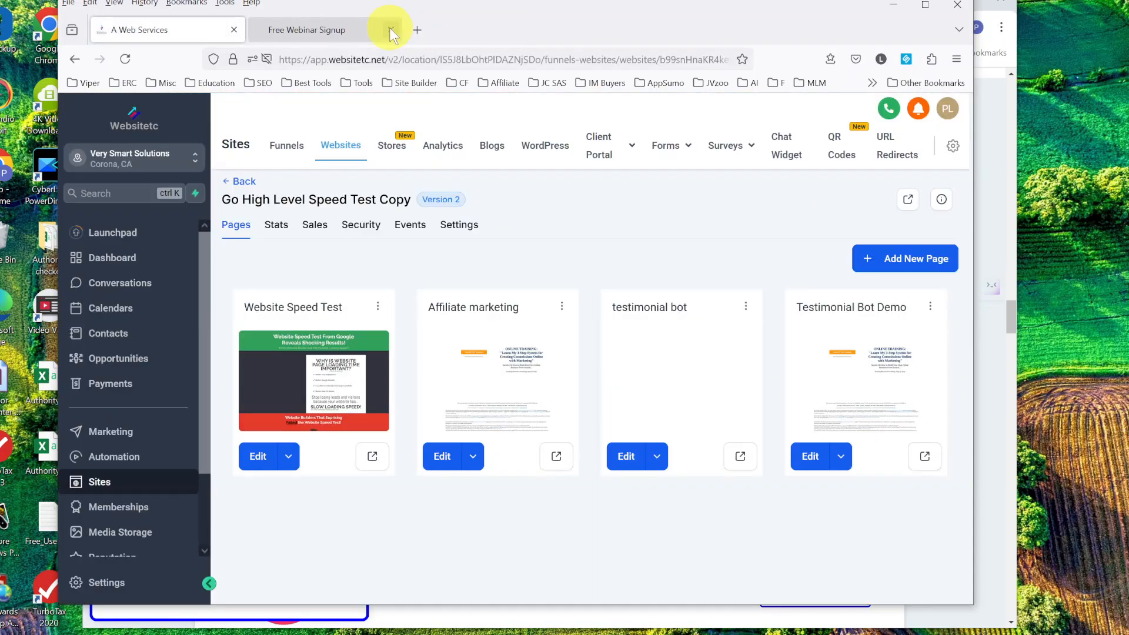
pyautogui.click(390, 30)
pyautogui.moveTo(686, 150)
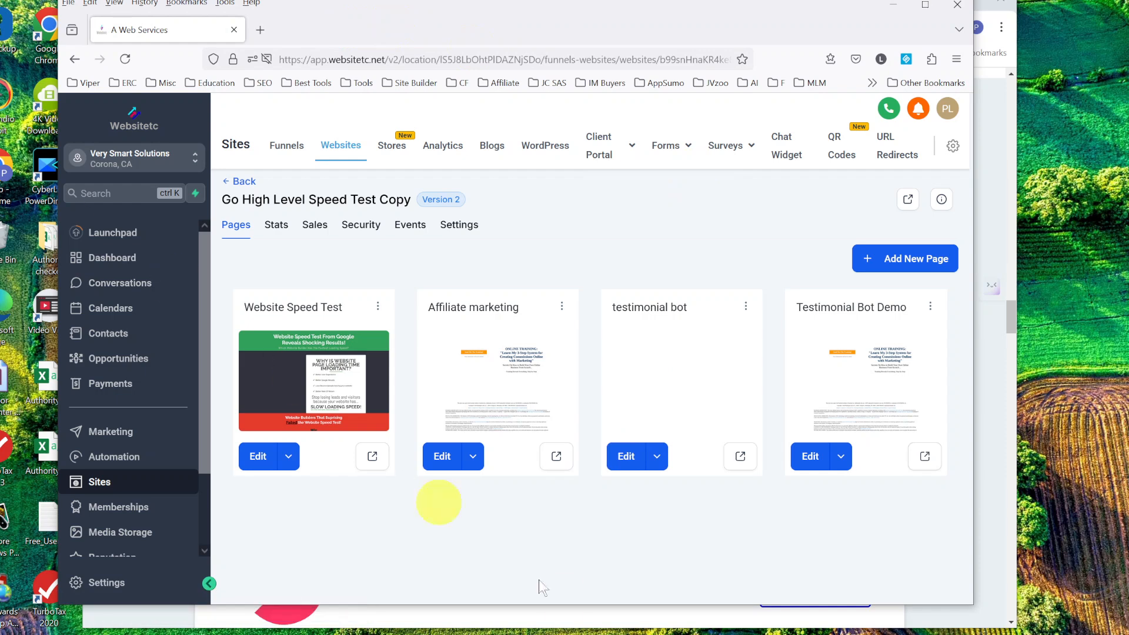
# Step: Open the Testimonial Bot Demo page for editing and check its header and footer tracking code without changing it
pyautogui.click(809, 457)
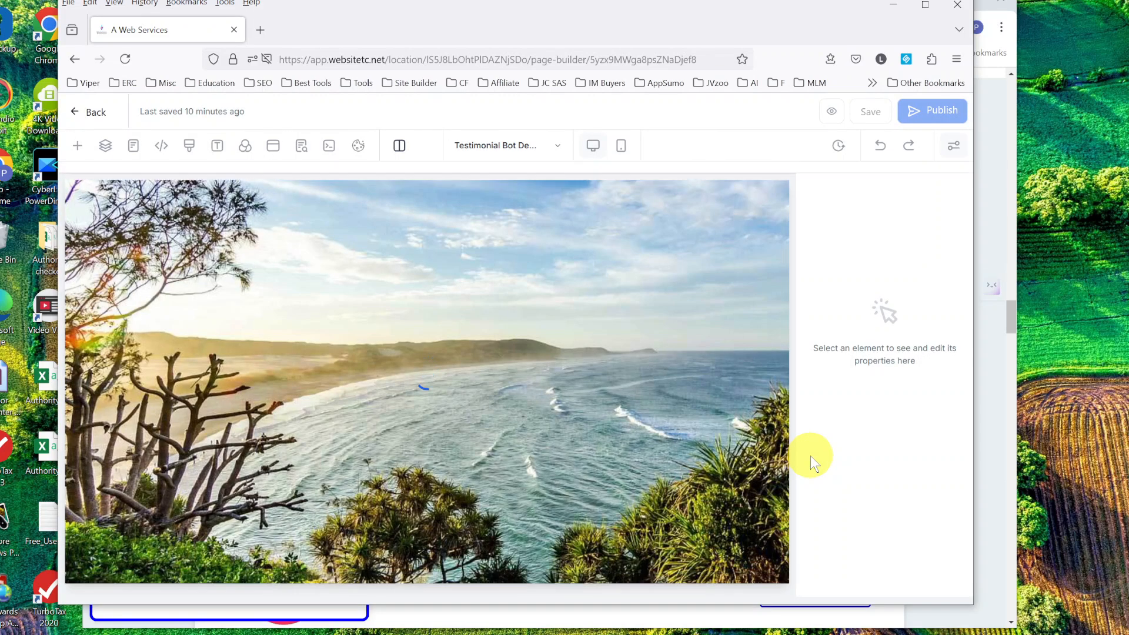
pyautogui.click(523, 453)
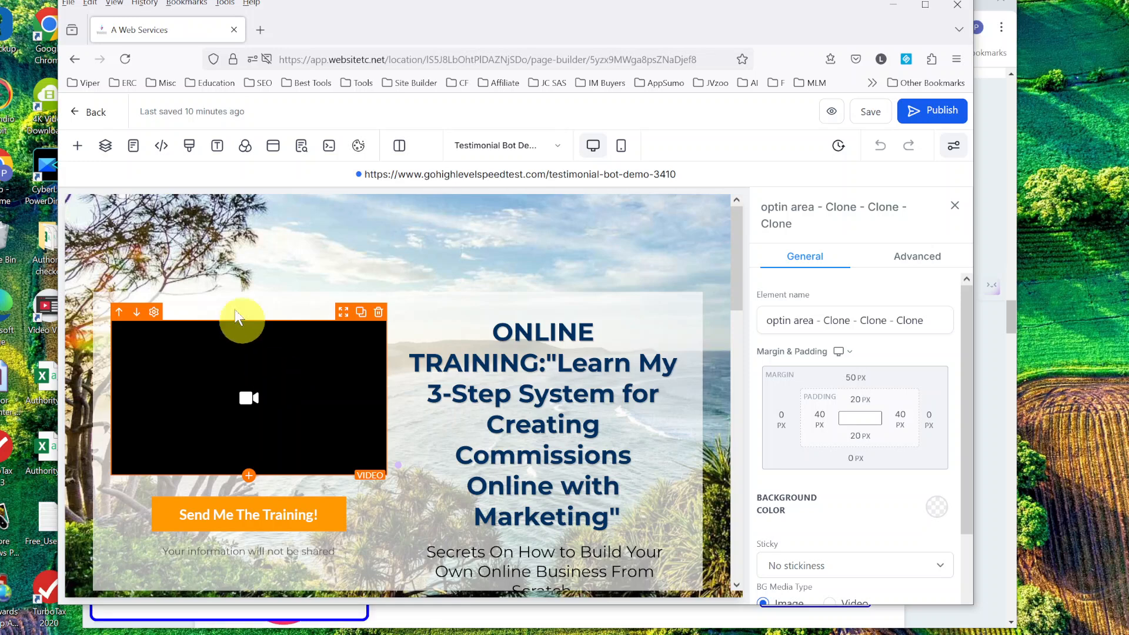
pyautogui.click(161, 151)
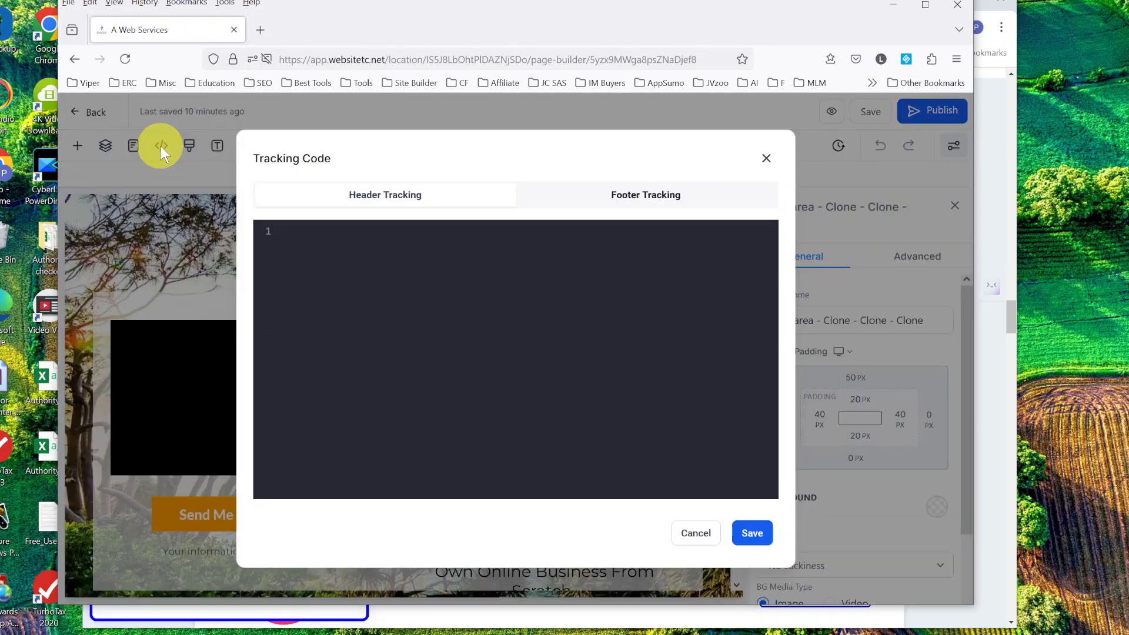
pyautogui.click(386, 197)
pyautogui.click(646, 194)
pyautogui.click(415, 199)
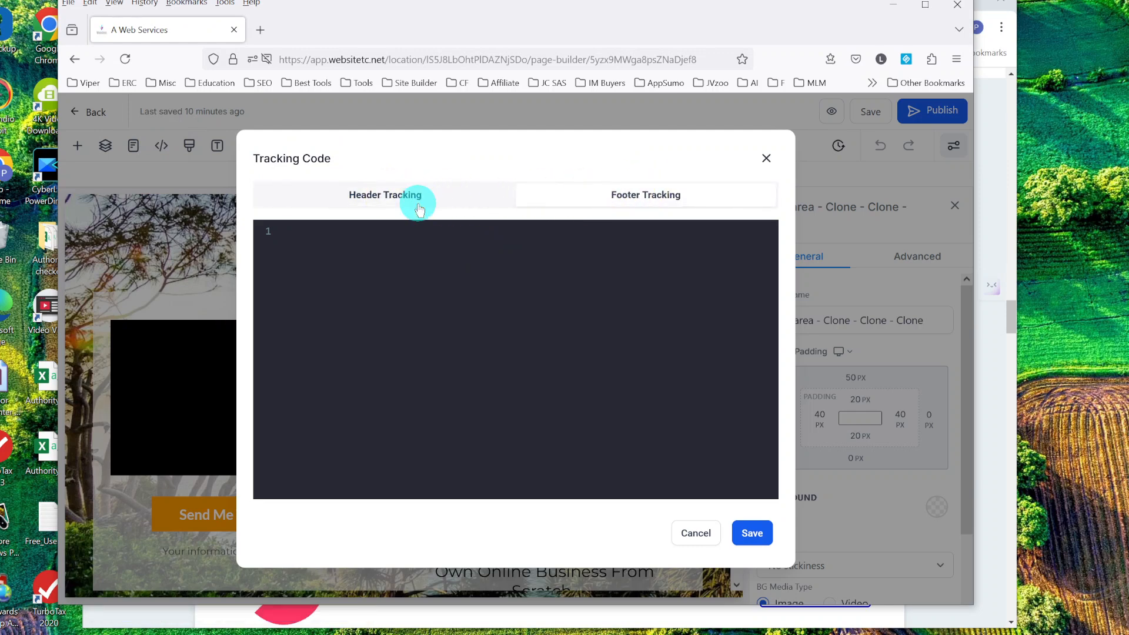
pyautogui.click(628, 191)
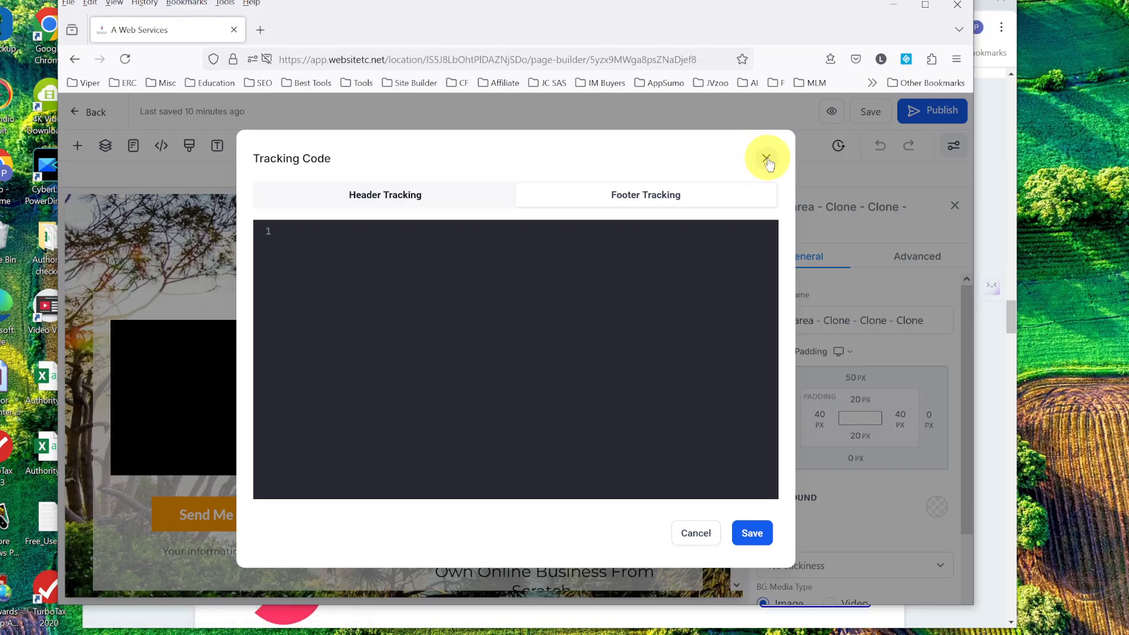
pyautogui.click(766, 158)
# Step: Close the opt-in section's properties and open the library of page elements at the end of the page
pyautogui.scroll(-5, 455, 404)
pyautogui.scroll(-5, 456, 403)
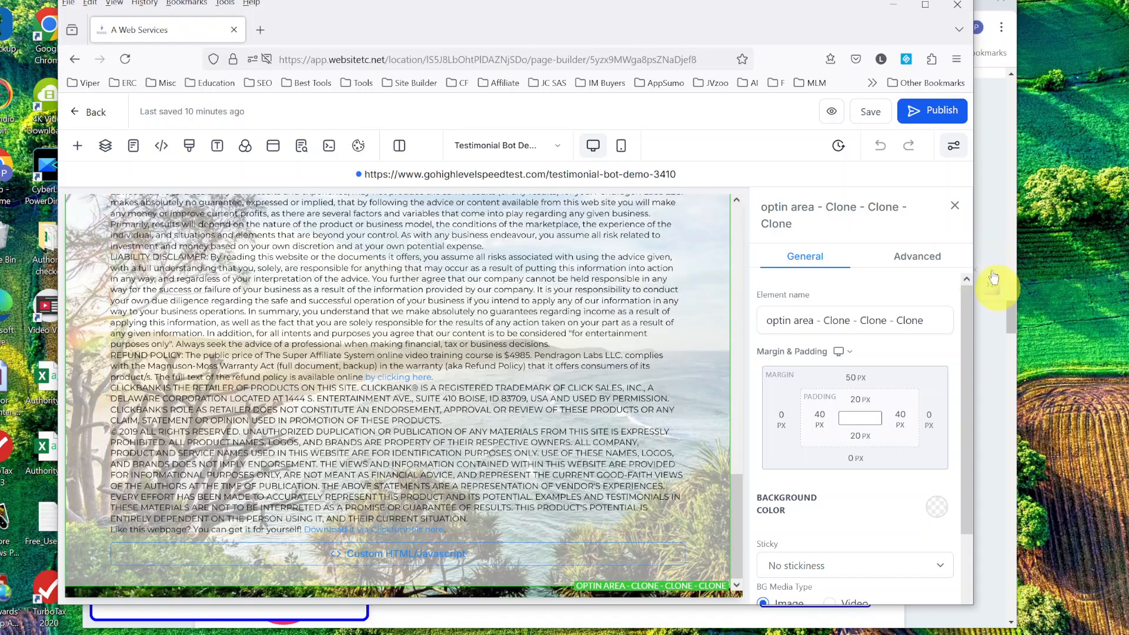
pyautogui.click(954, 206)
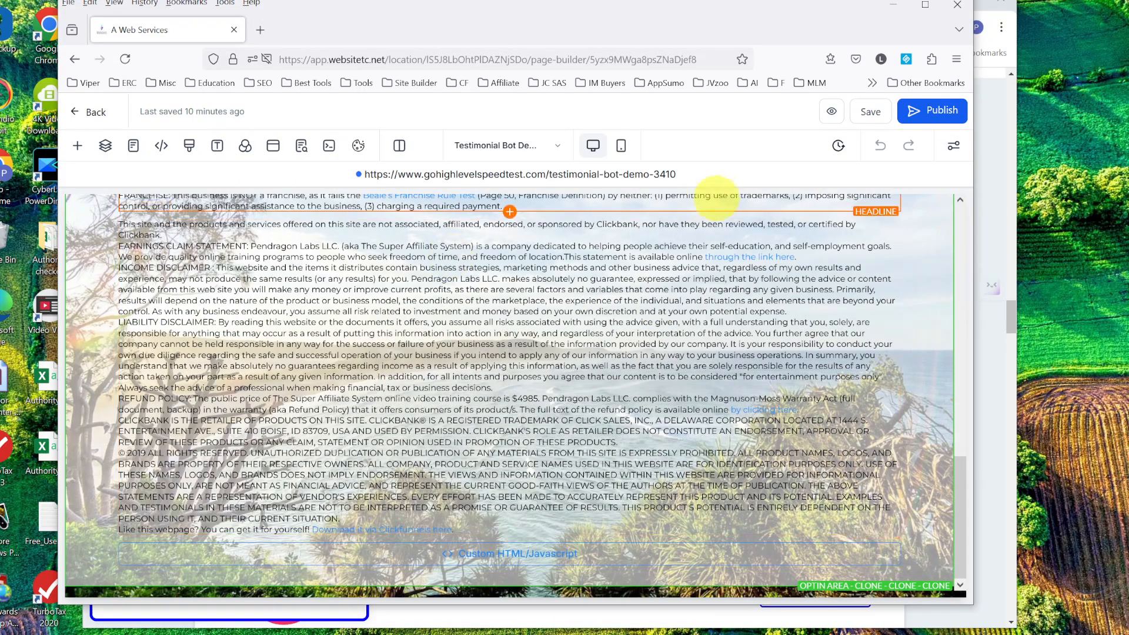
pyautogui.click(77, 146)
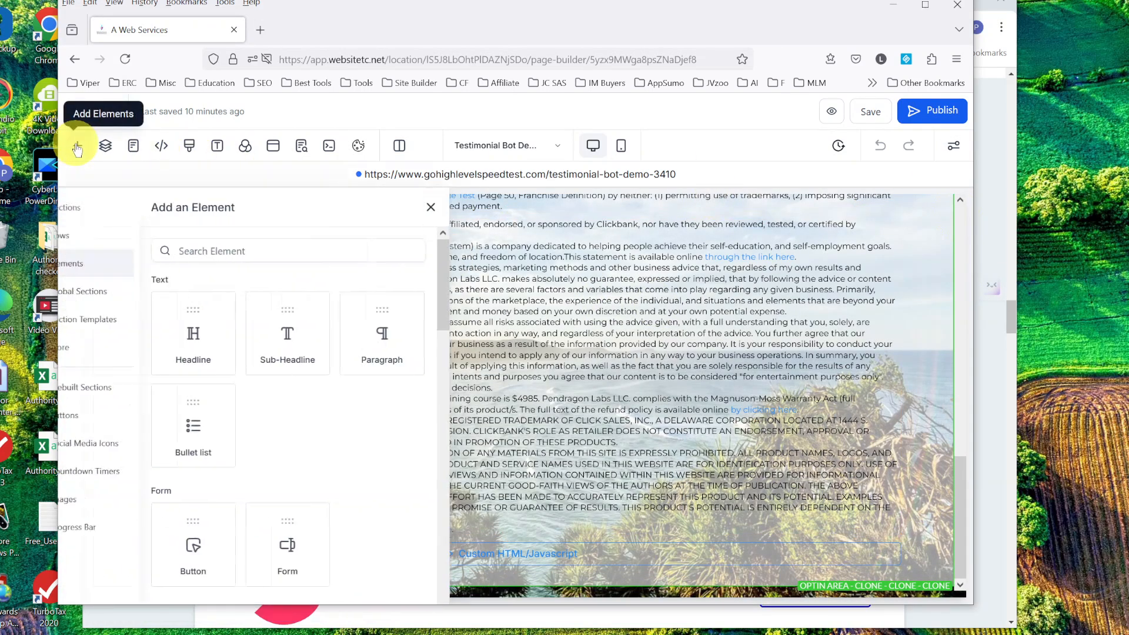
# Step: Try searching the element library for html
pyautogui.click(240, 250)
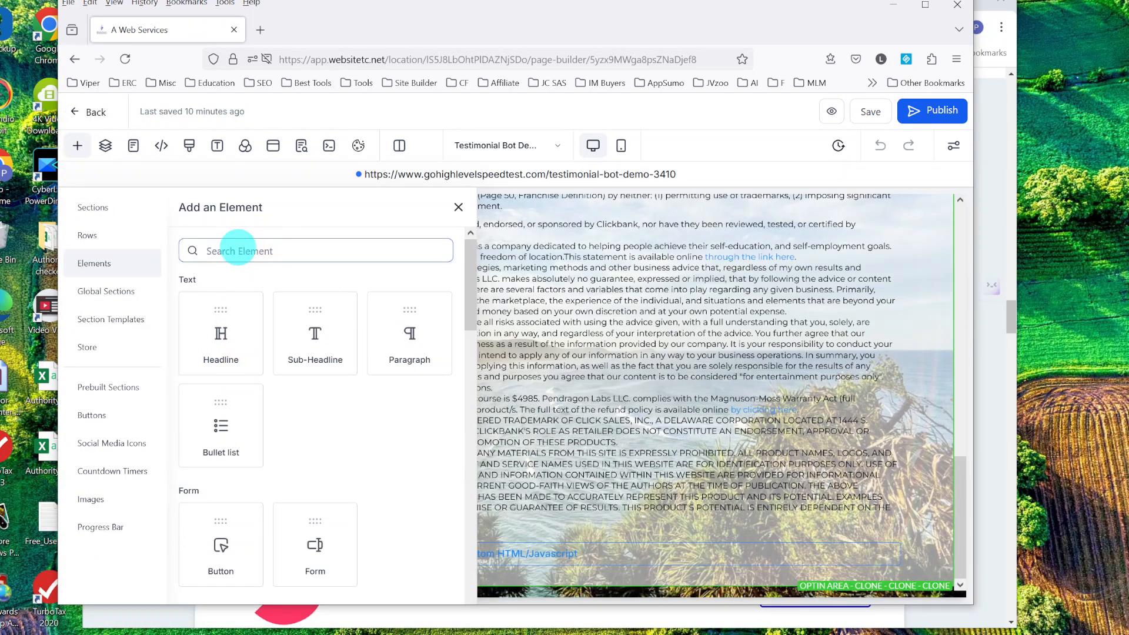
pyautogui.write('html')
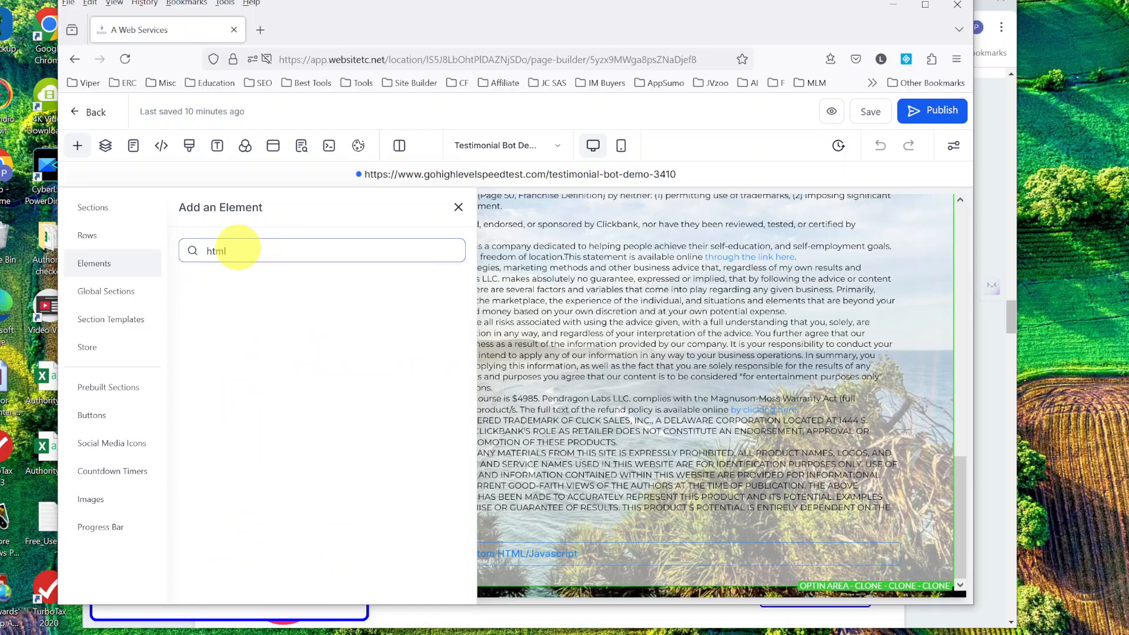
pyautogui.press('BackSpace')
pyautogui.press('BackSpace')
pyautogui.press('BackSpace')
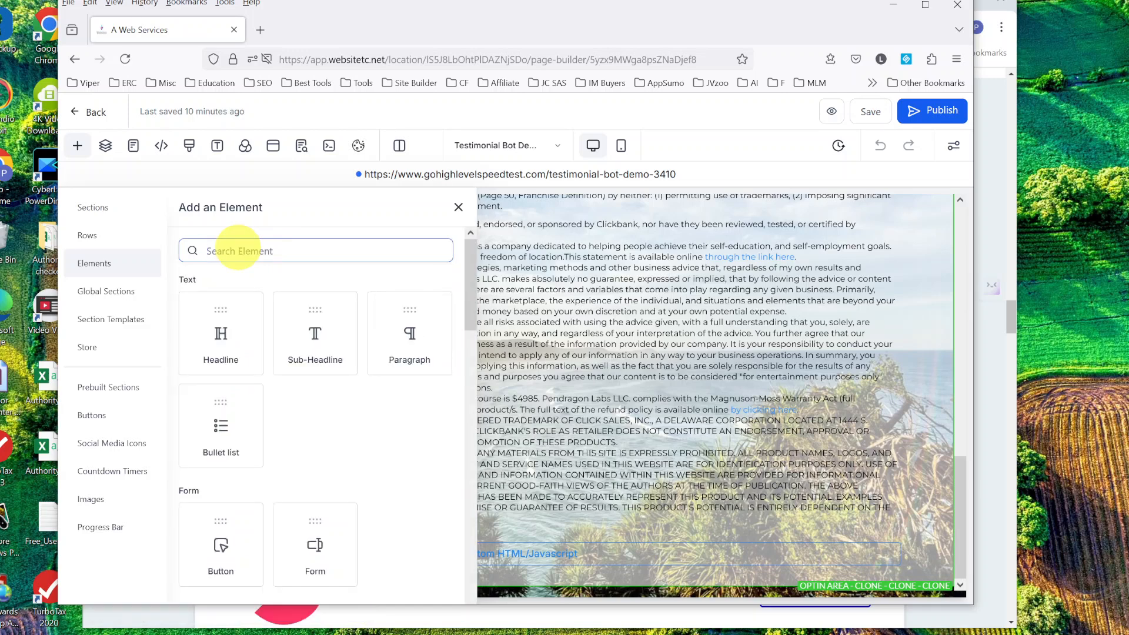
pyautogui.write('h')
pyautogui.press('BackSpace')
# Step: Add a custom Code element below the disclaimer text and delete the lower of the two custom code blocks
pyautogui.scroll(-10, 280, 390)
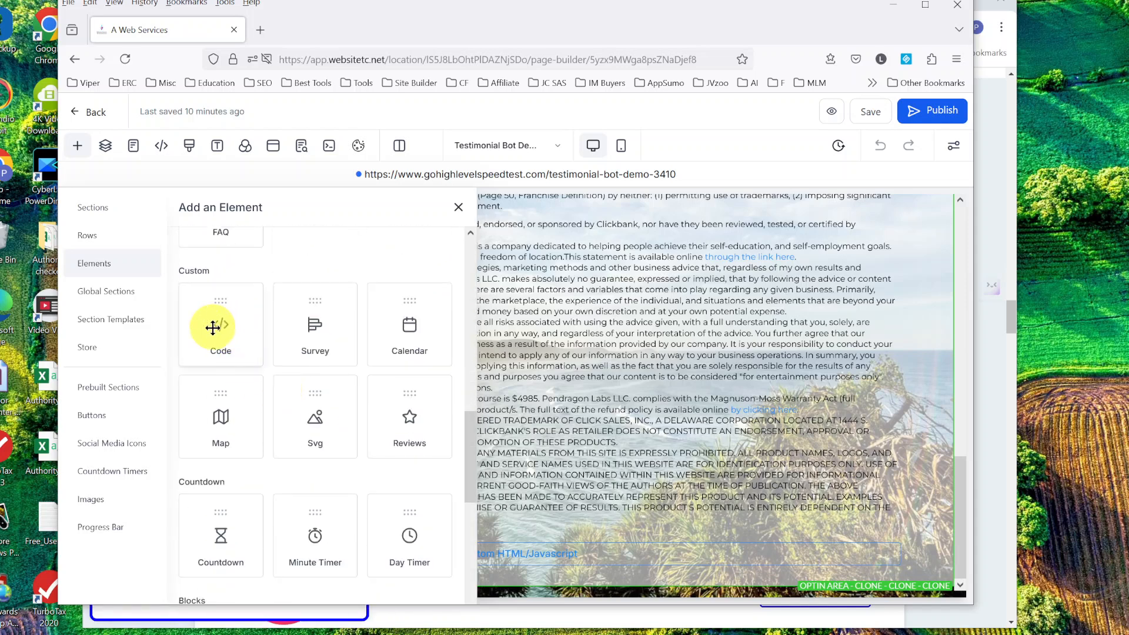
pyautogui.moveTo(214, 325); pyautogui.dragTo(560, 537)
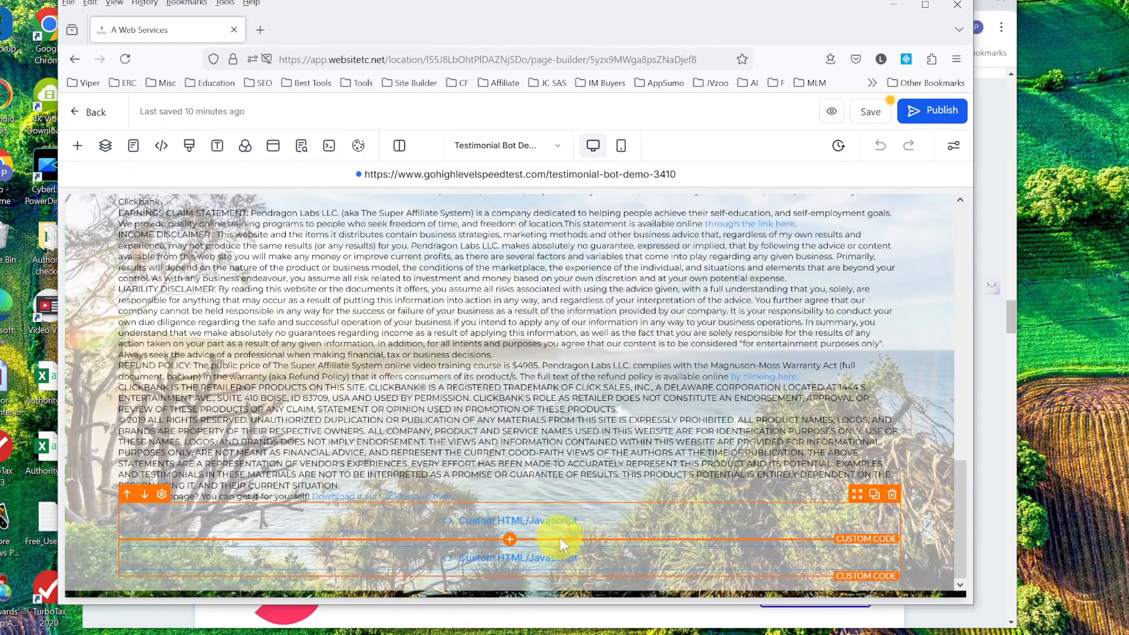
pyautogui.click(406, 525)
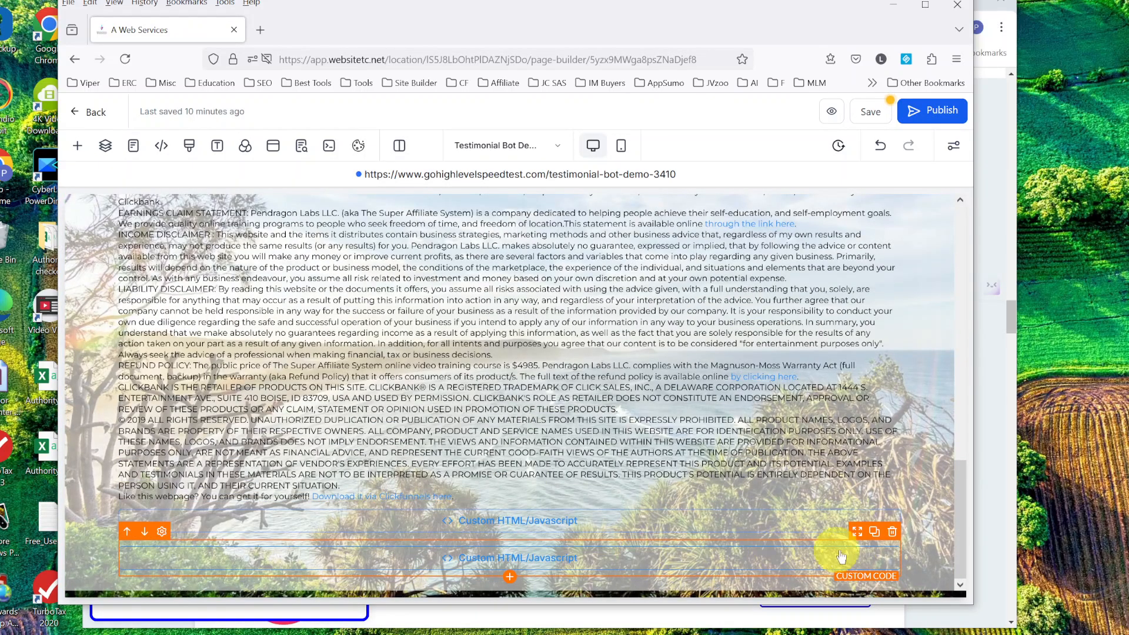
pyautogui.click(892, 533)
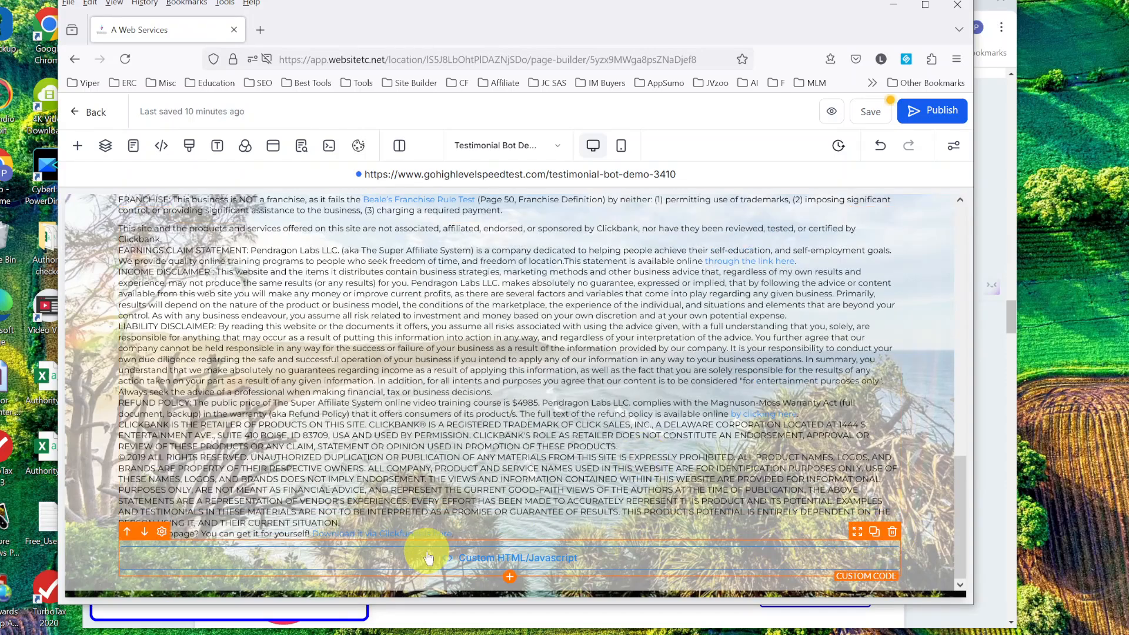
# Step: Paste the copied Testimonial Bot widget code into the custom HTML/Javascript block at the page's end and save the code
pyautogui.click(504, 566)
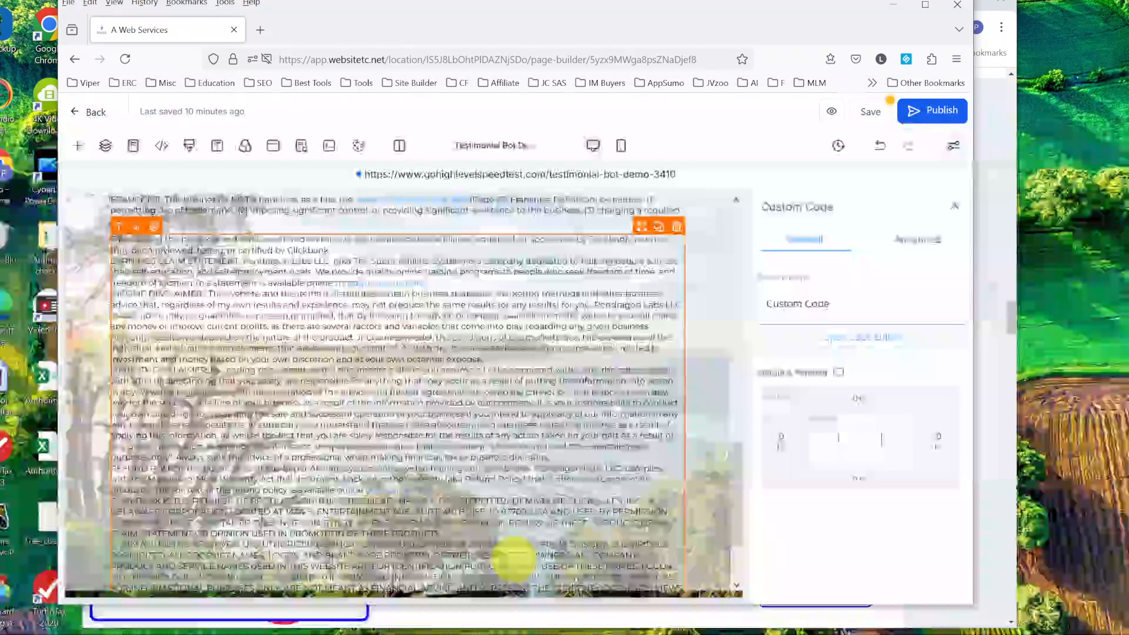
pyautogui.click(855, 339)
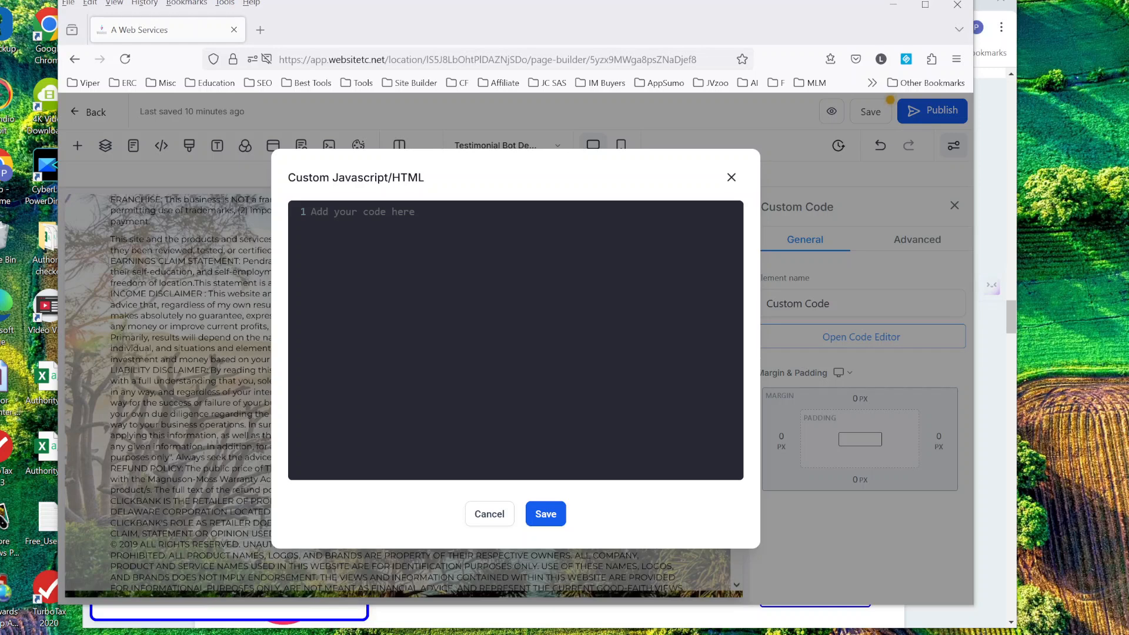
pyautogui.rightClick(324, 211)
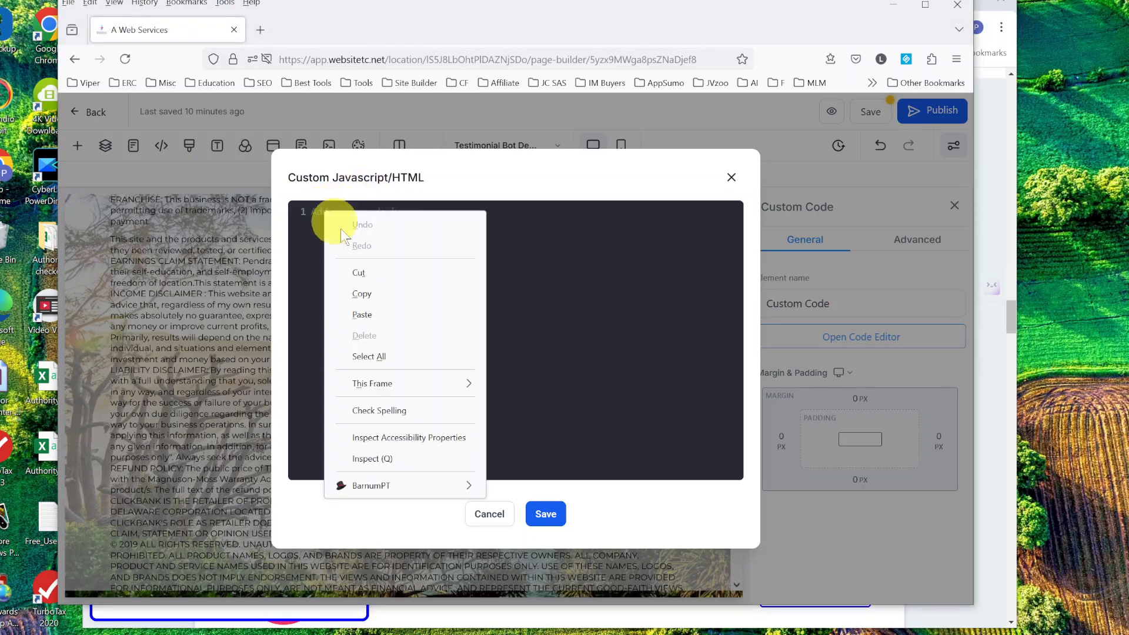
pyautogui.click(362, 315)
pyautogui.click(541, 527)
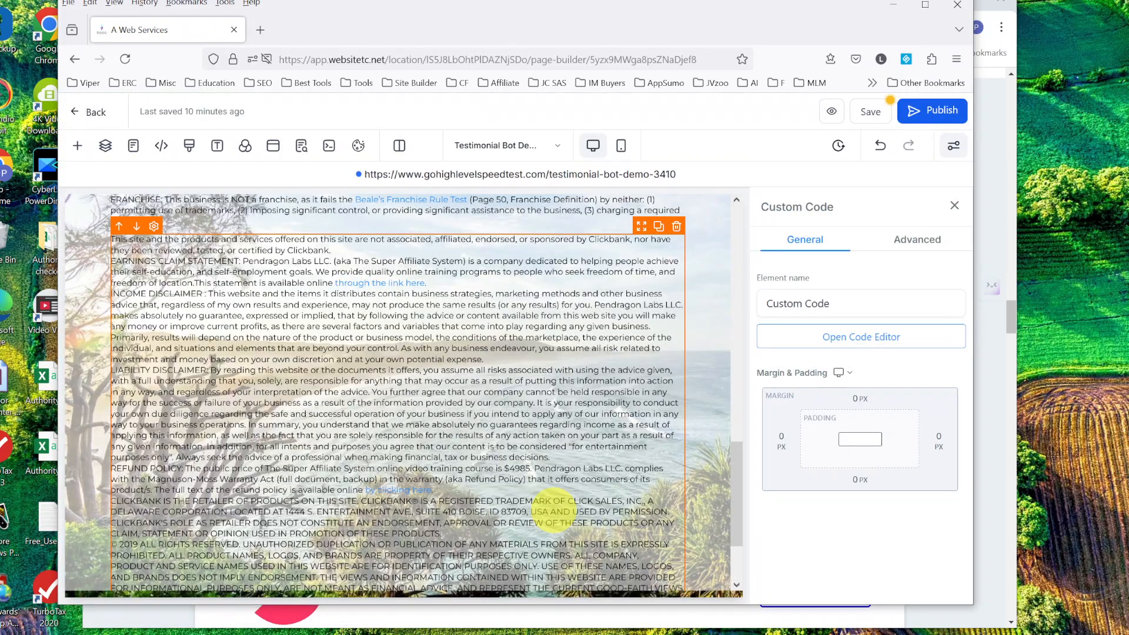
# Step: Save and publish the Testimonial Bot Demo page
pyautogui.click(865, 112)
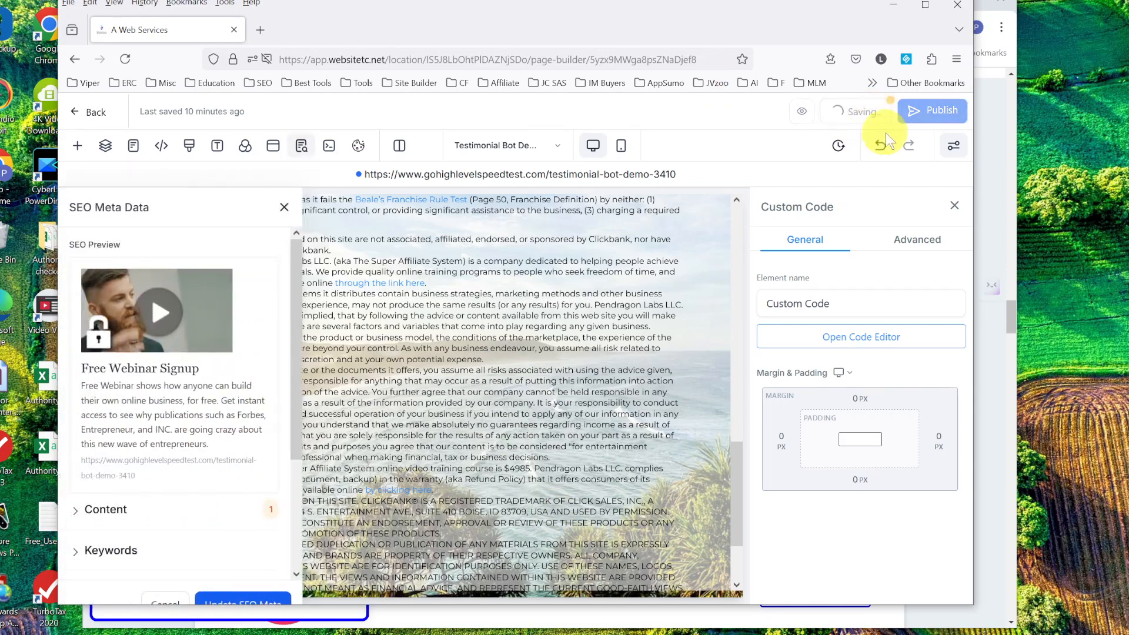
pyautogui.click(932, 111)
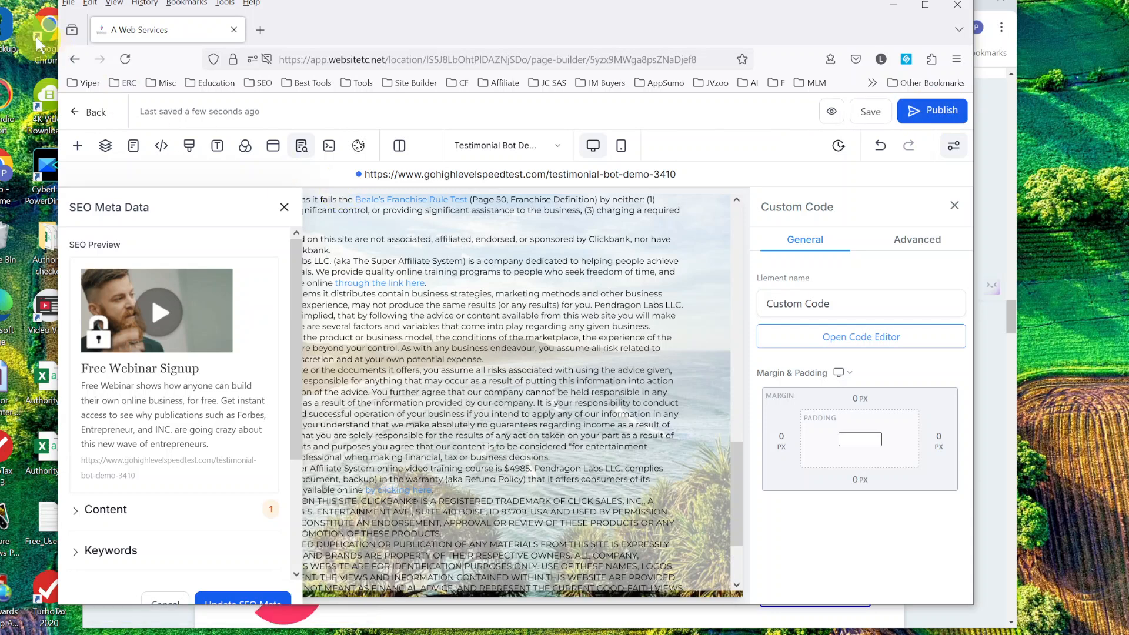
pyautogui.rightClick(75, 60)
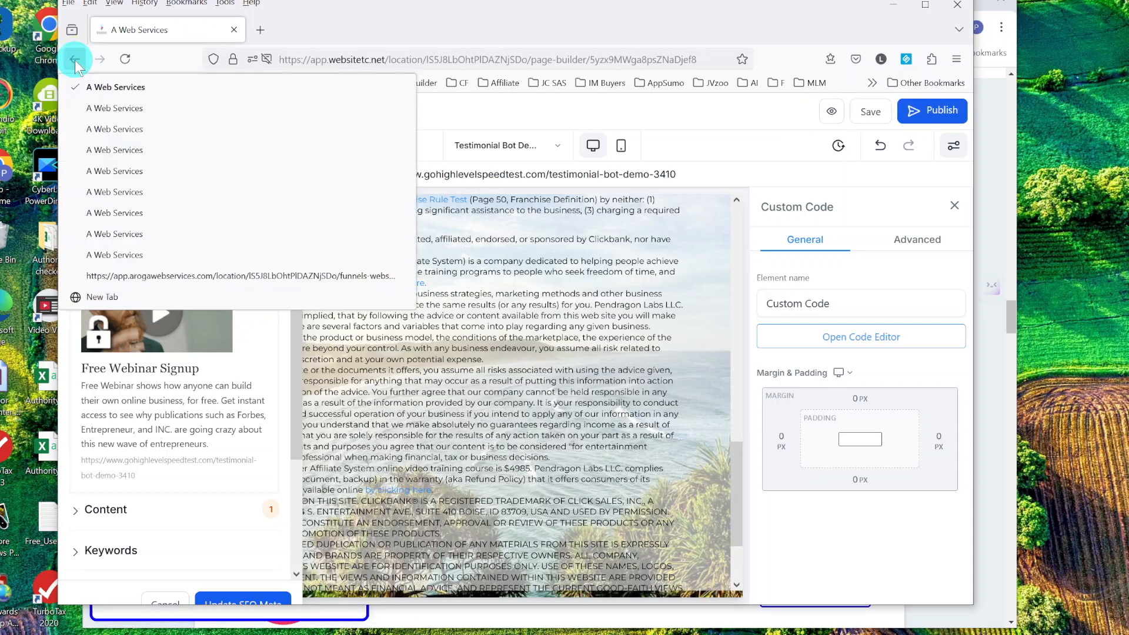
pyautogui.click(614, 294)
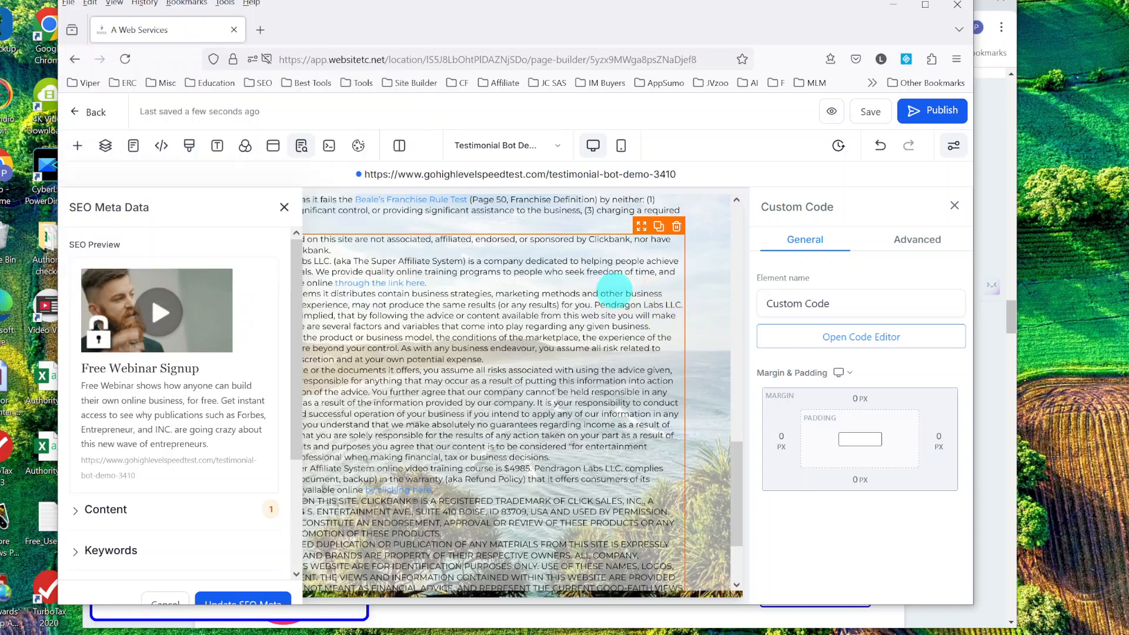
# Step: Return to the website's page list and preview the published Testimonial Bot Demo page to check the testimonial popup, closing the preview when done
pyautogui.click(81, 113)
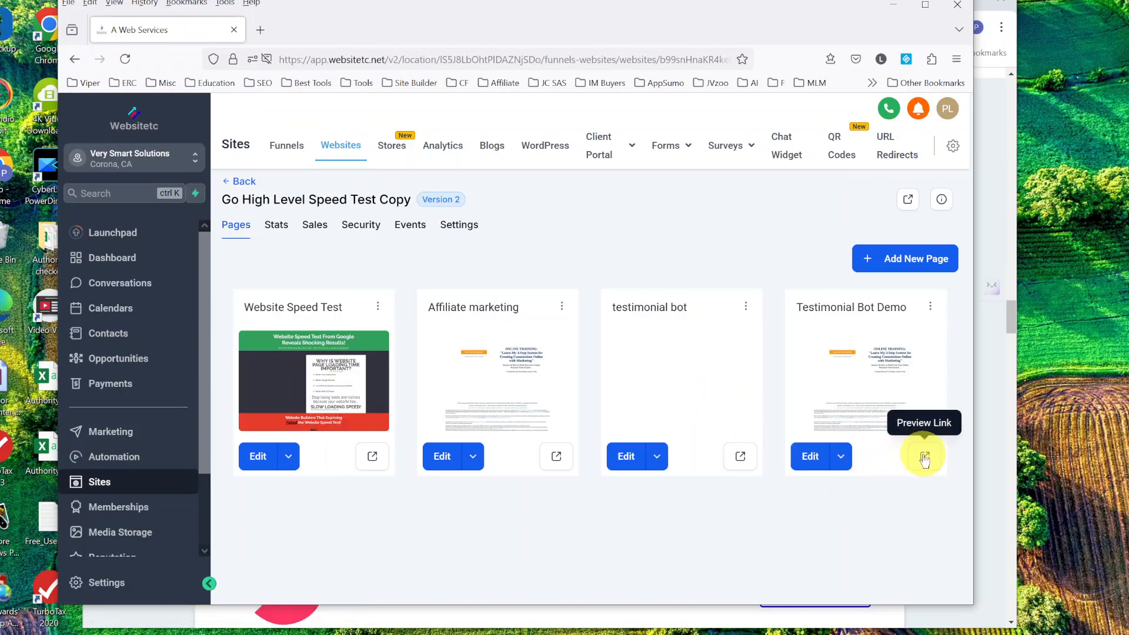
pyautogui.click(924, 458)
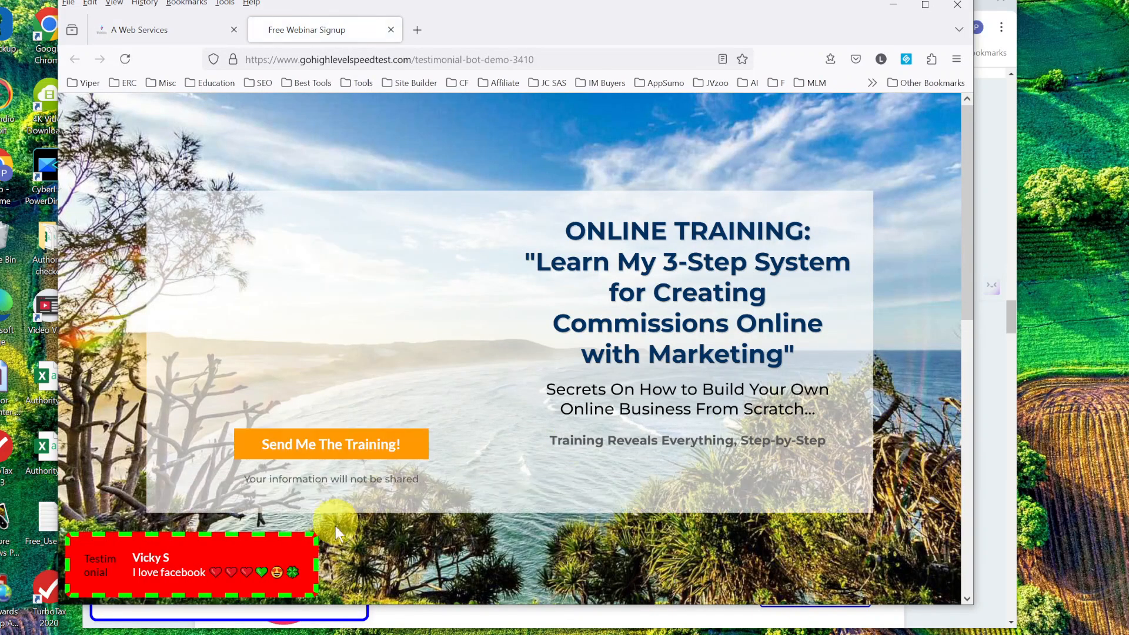
pyautogui.click(290, 564)
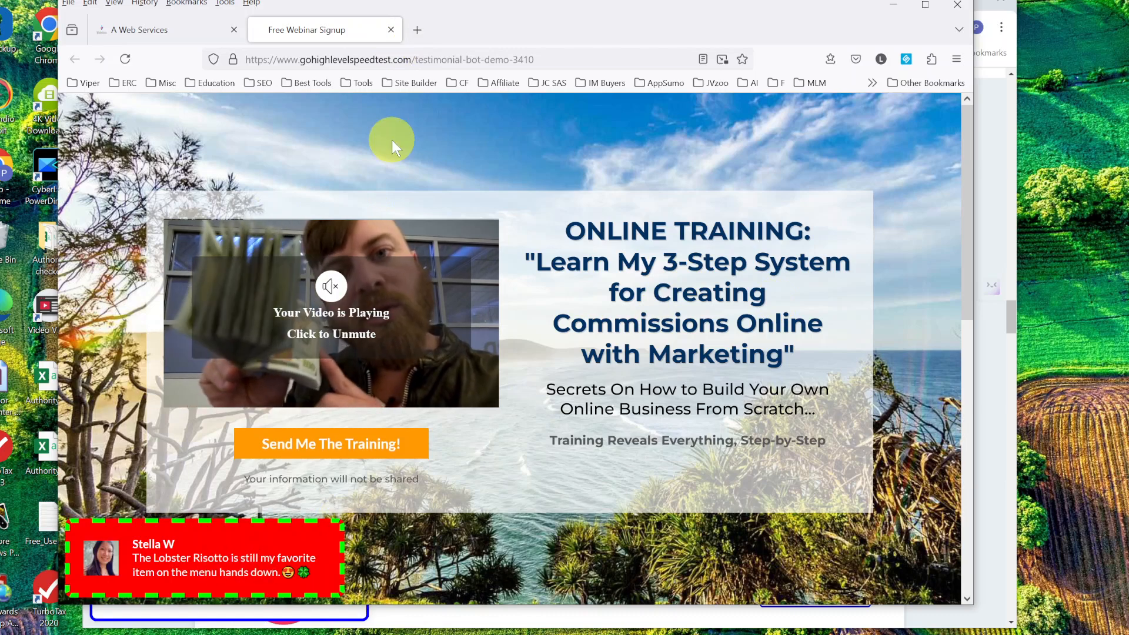
pyautogui.click(390, 30)
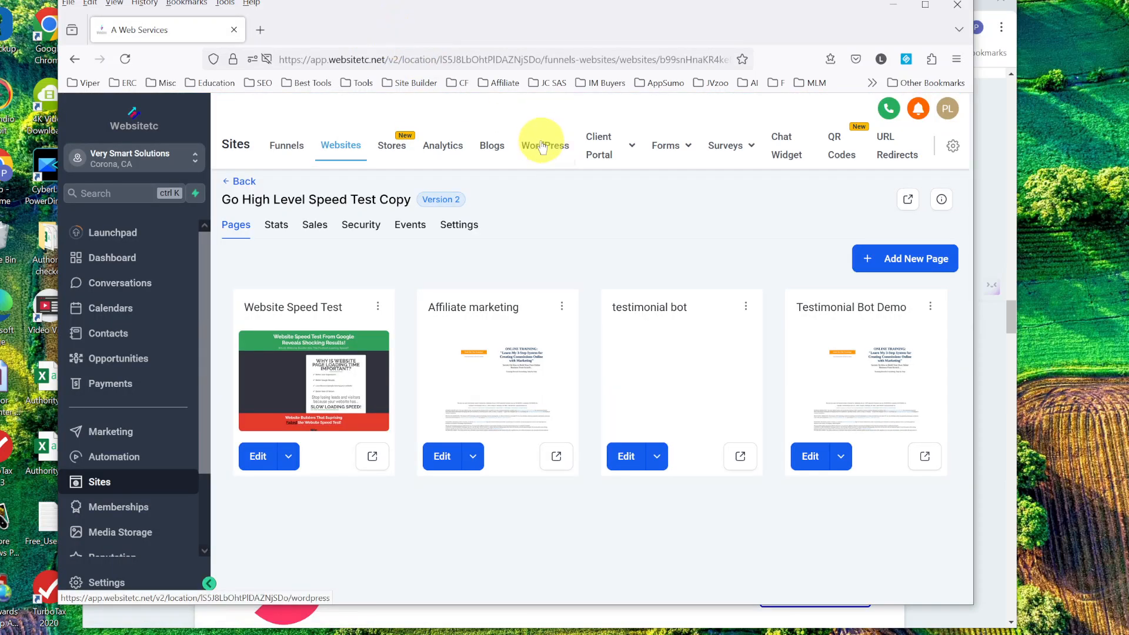
# Step: Reopen the Testimonial Bot Demo page for editing and open the code of the custom HTML/Javascript block at its end
pyautogui.click(811, 457)
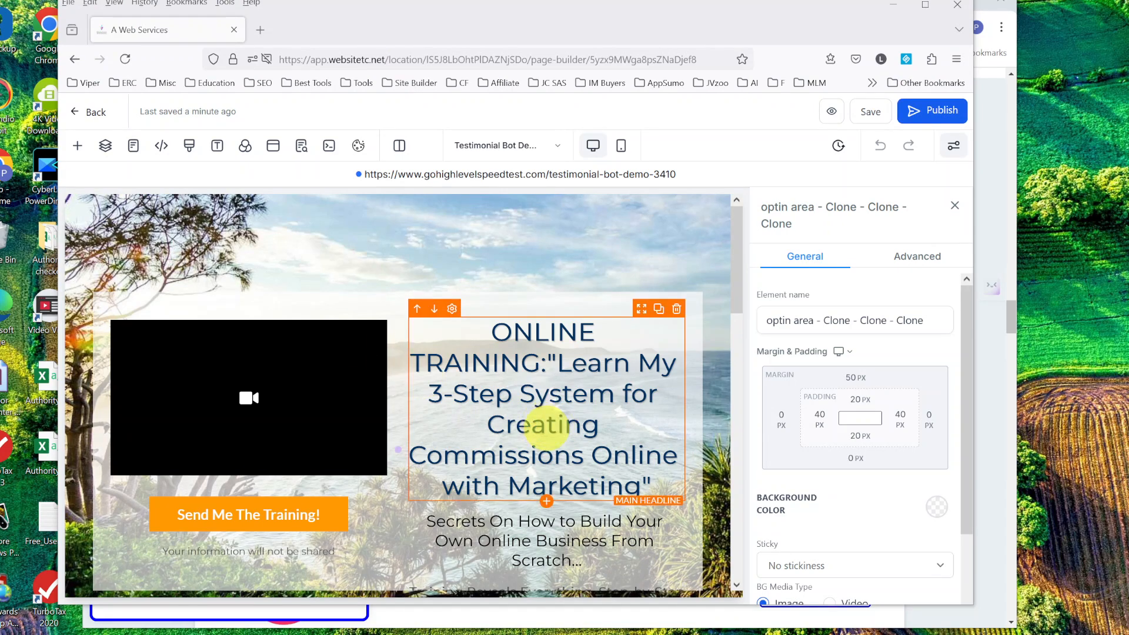
pyautogui.scroll(-15, 546, 428)
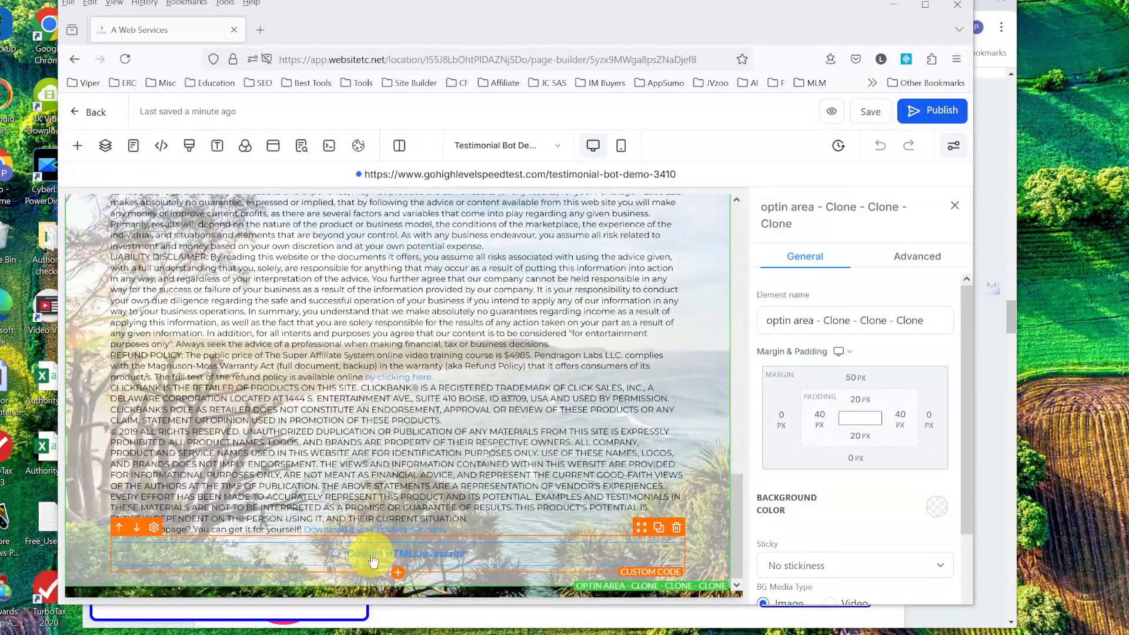
pyautogui.click(372, 553)
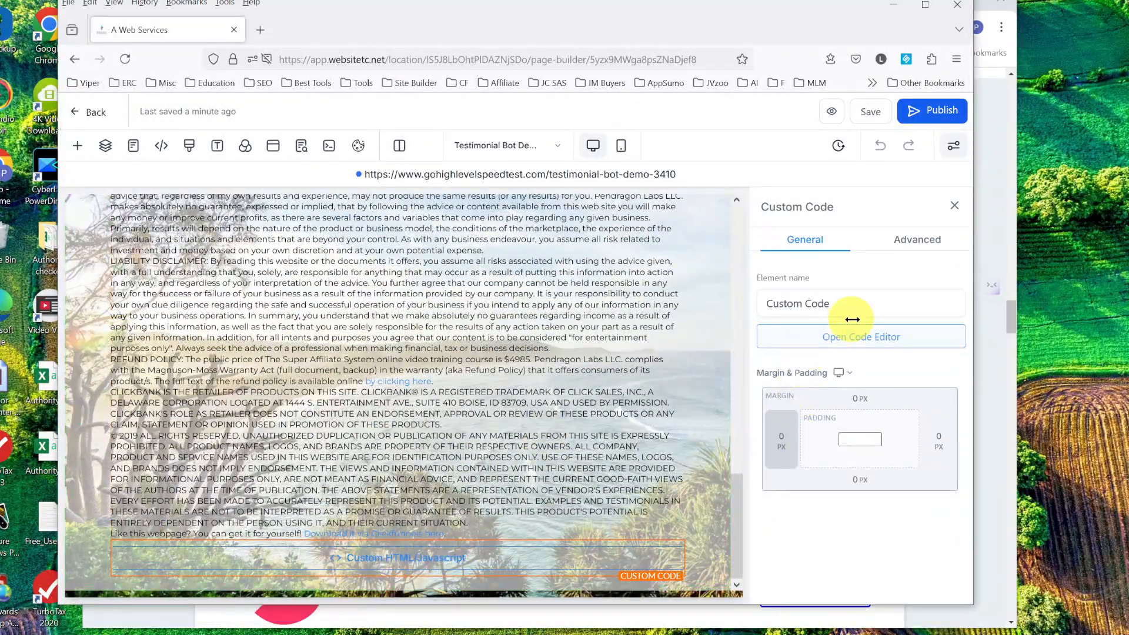
pyautogui.click(862, 337)
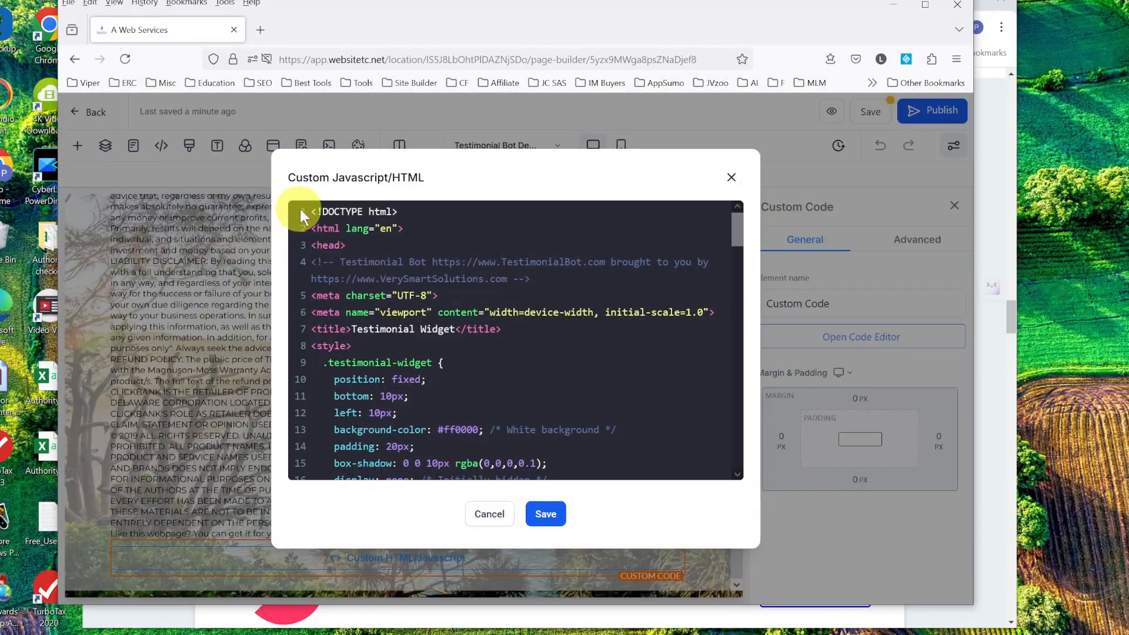
# Step: Replace all the code in the custom HTML/Javascript block with the copied widget code and save the block
pyautogui.moveTo(302, 212); pyautogui.dragTo(637, 524)
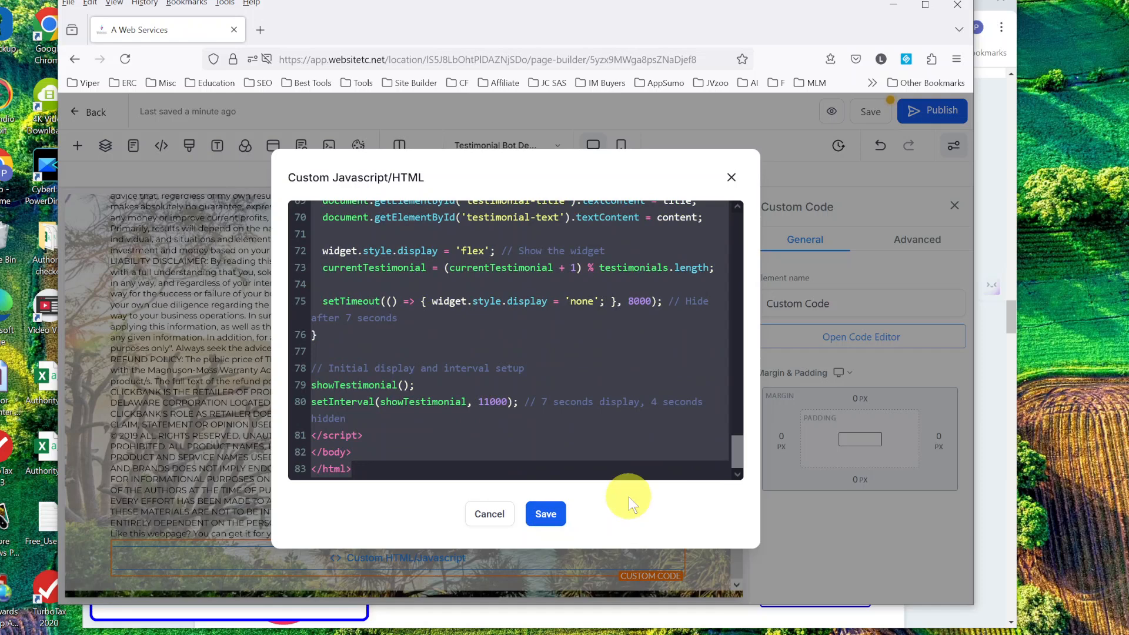
pyautogui.press('BackSpace')
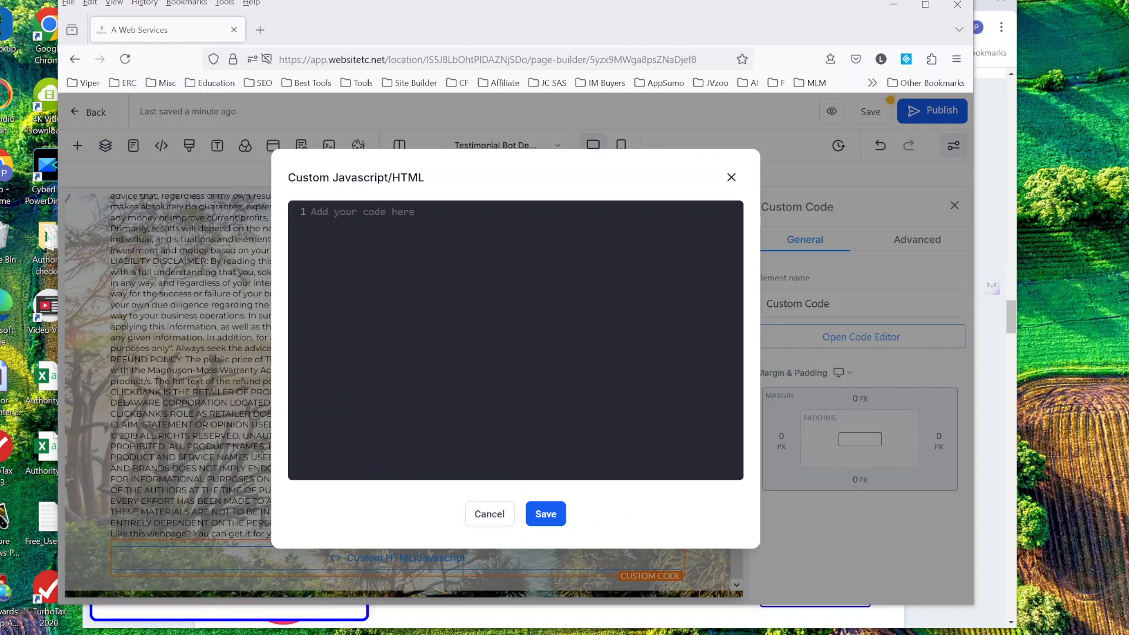
pyautogui.click(321, 210)
pyautogui.rightClick(321, 210)
pyautogui.click(378, 307)
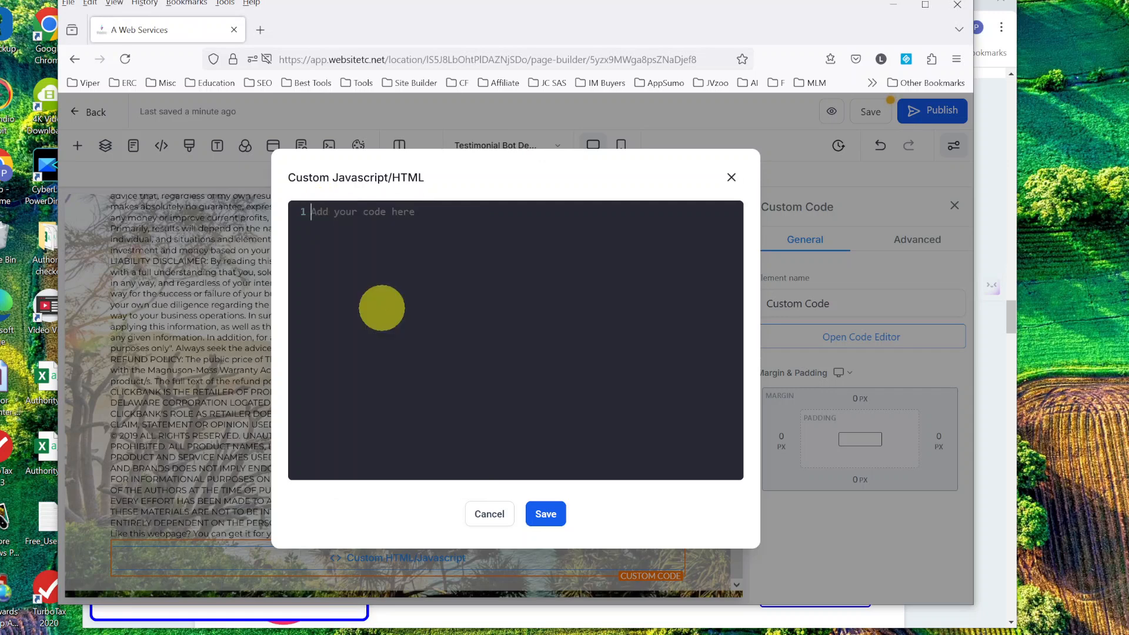
pyautogui.click(555, 517)
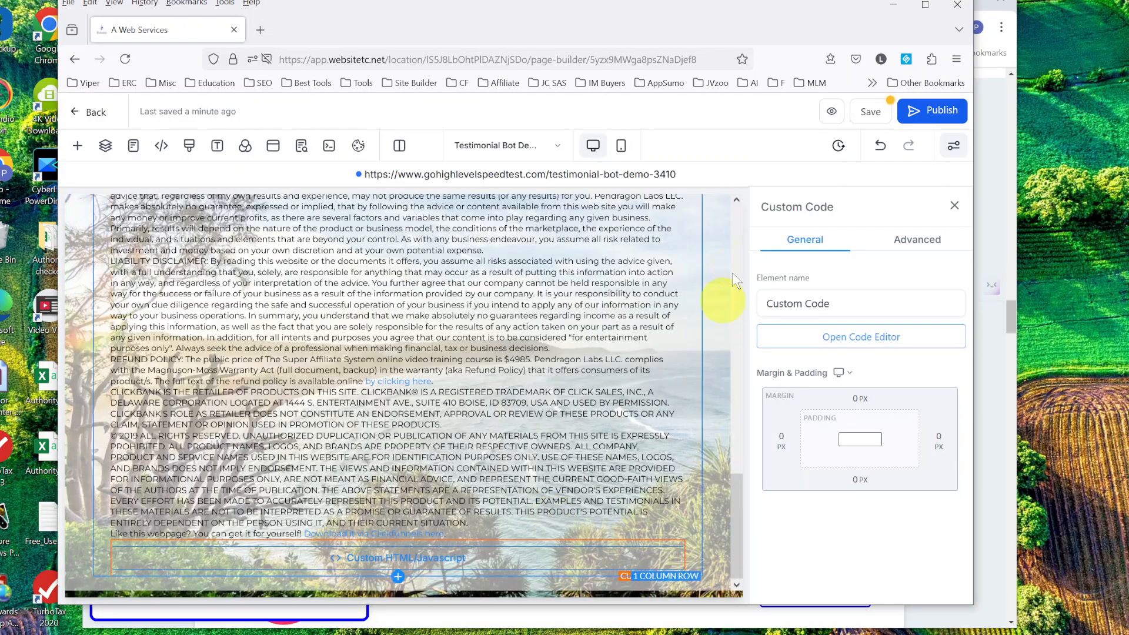
# Step: Save and publish the updated Testimonial Bot Demo page and open its preview from the website's page list
pyautogui.click(871, 112)
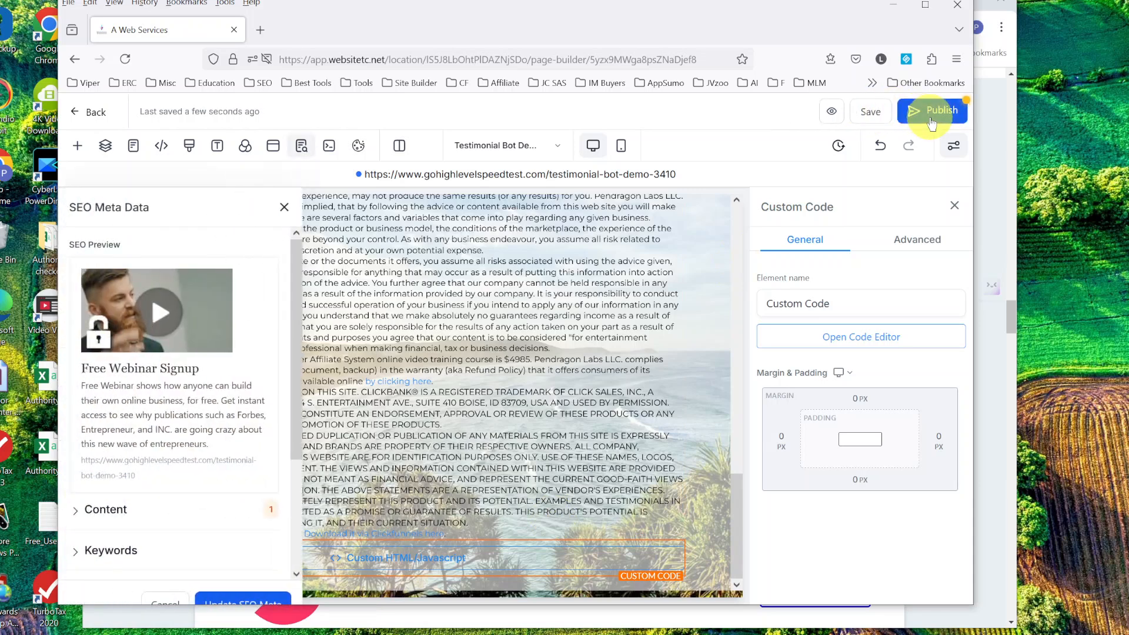
pyautogui.click(935, 116)
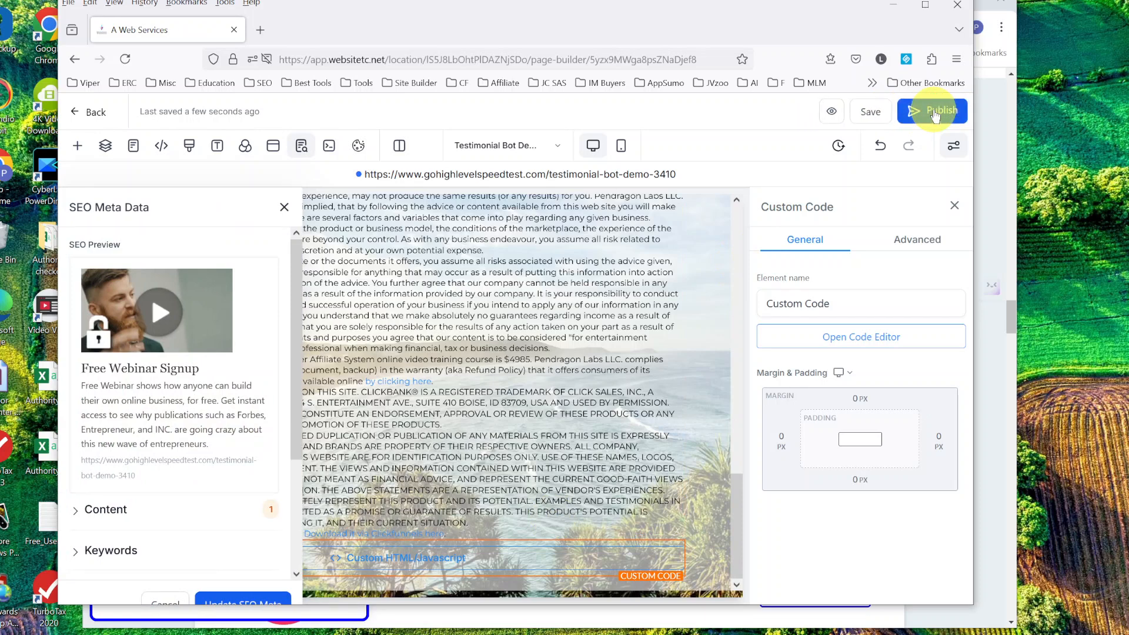
pyautogui.click(82, 112)
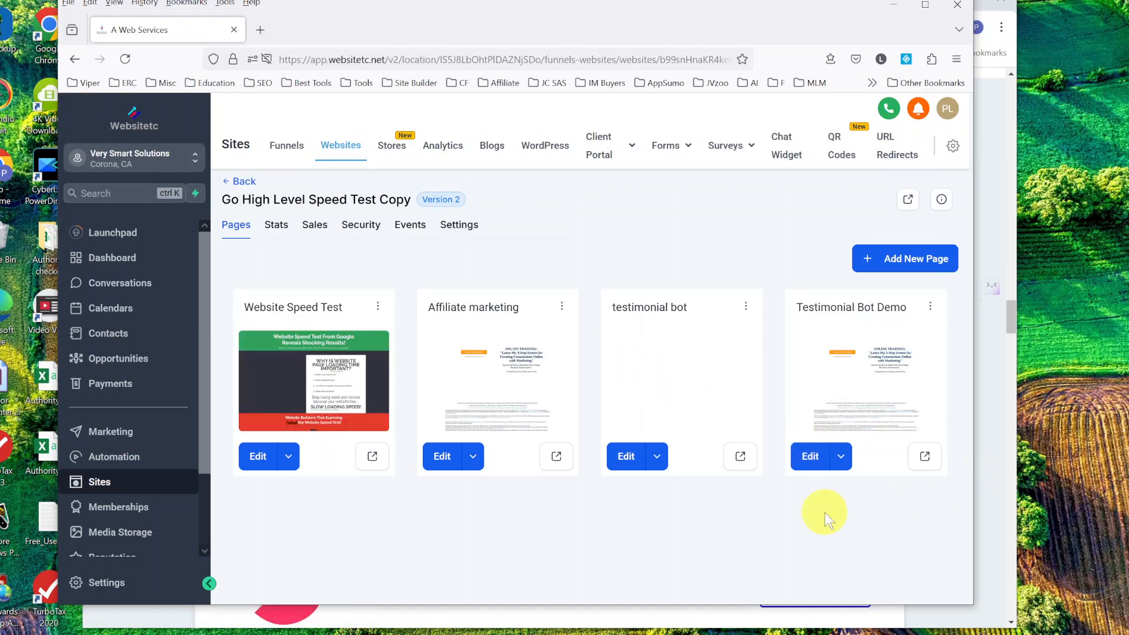
pyautogui.click(924, 457)
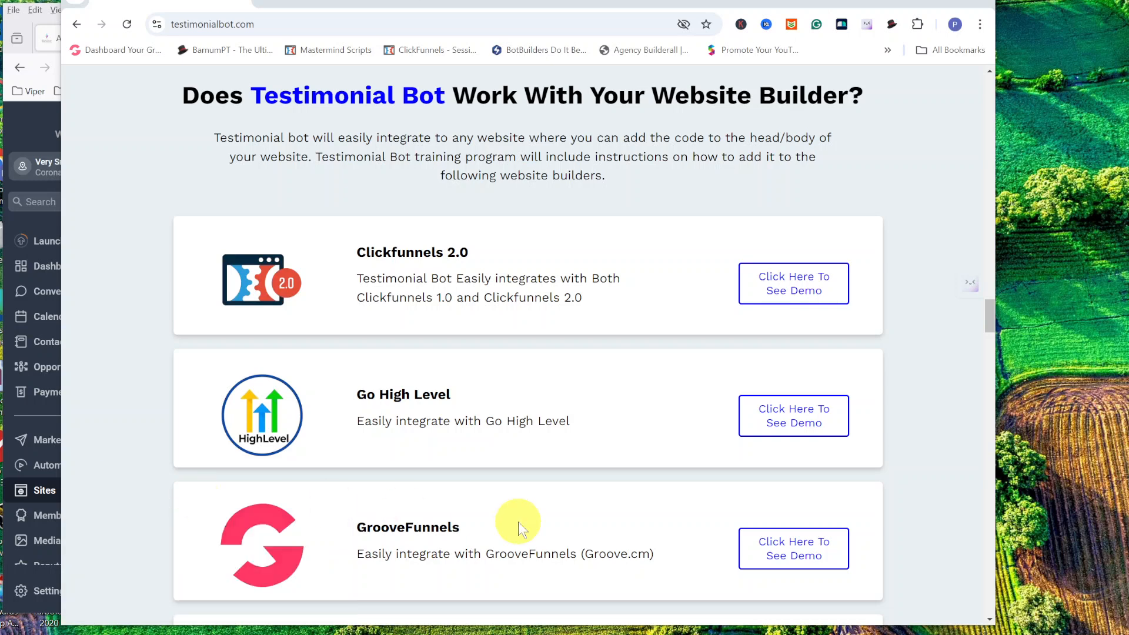
# Step: Switch to the testimonialbot.com page, review the list of supported website builders and open the Clickfunnels 2.0 demo
pyautogui.scroll(5, 514, 412)
pyautogui.scroll(-3, 517, 410)
pyautogui.scroll(-3, 516, 410)
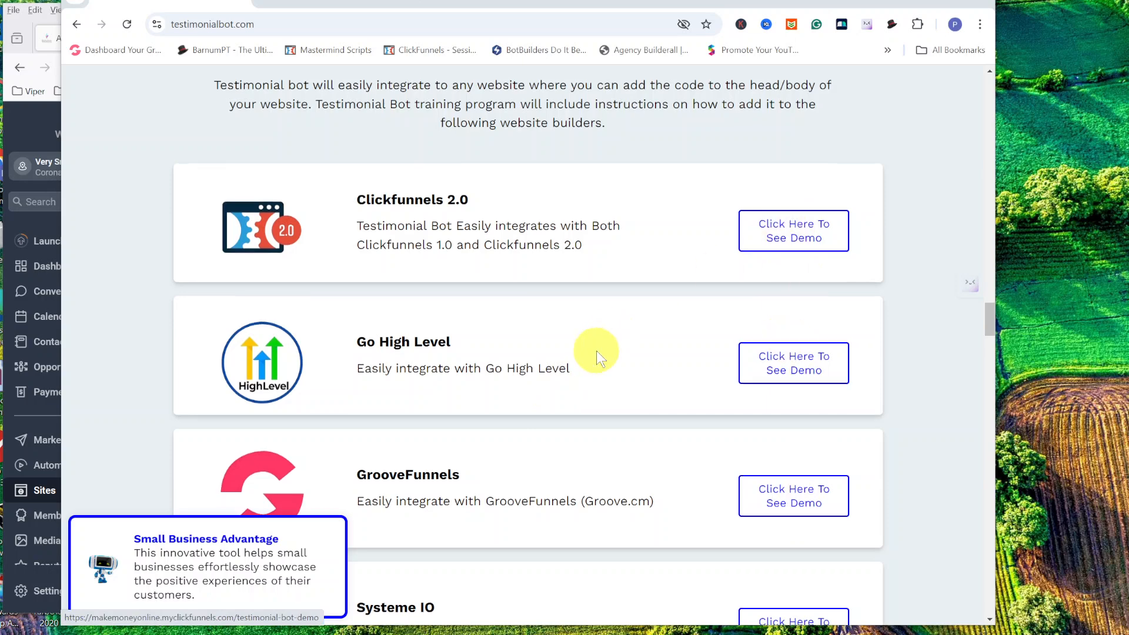
pyautogui.scroll(-3, 595, 352)
pyautogui.scroll(-5, 595, 351)
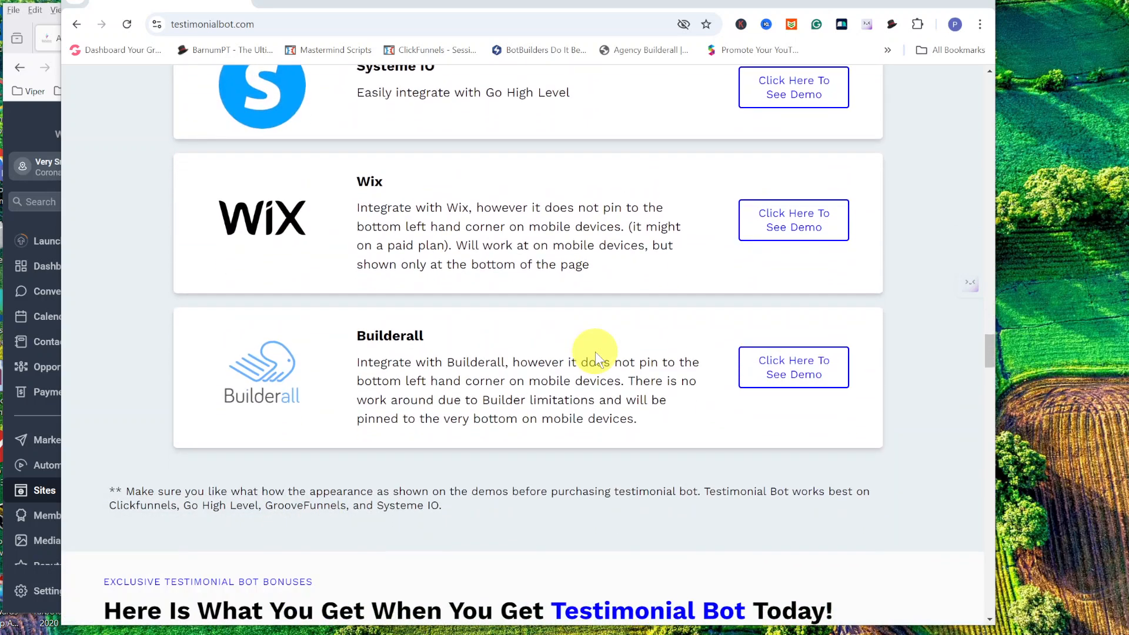
pyautogui.scroll(7, 595, 351)
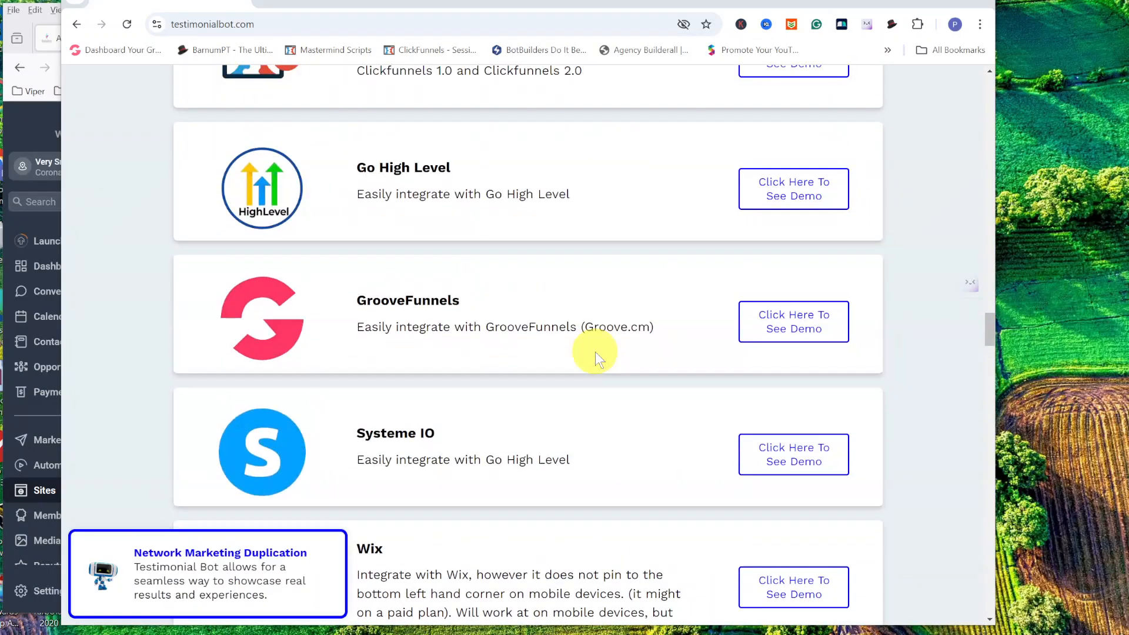
pyautogui.scroll(1, 595, 352)
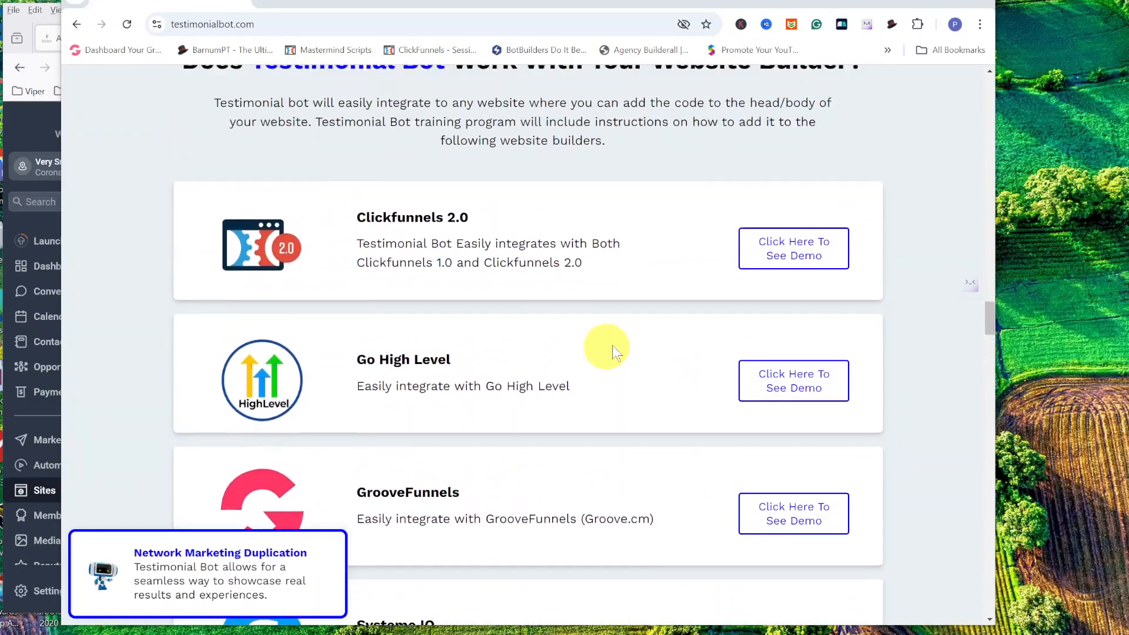
pyautogui.click(799, 254)
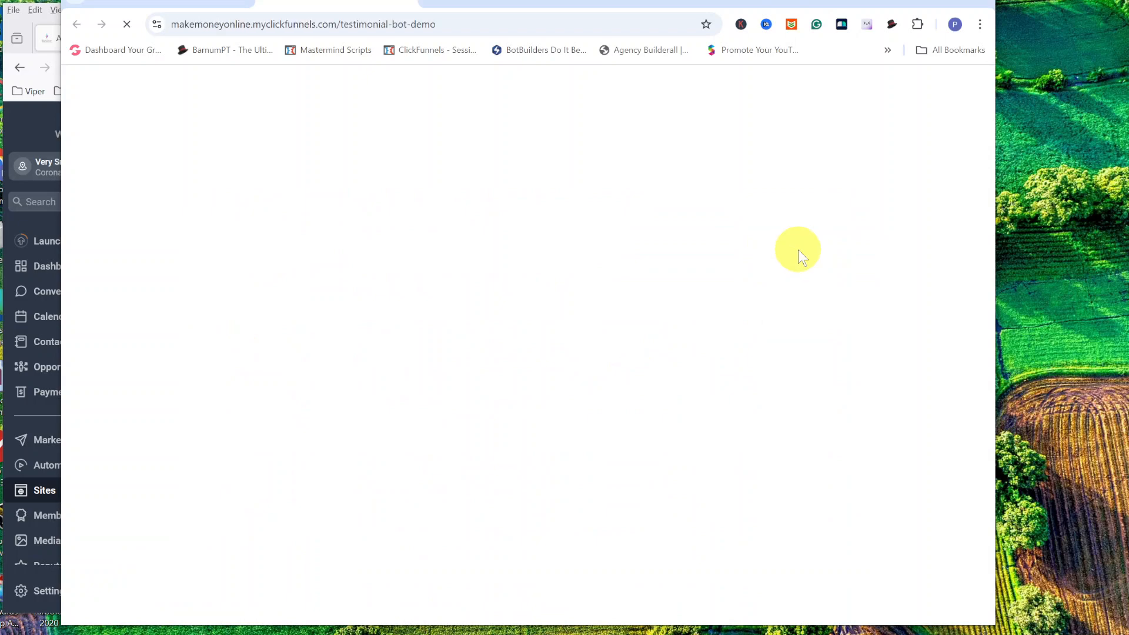